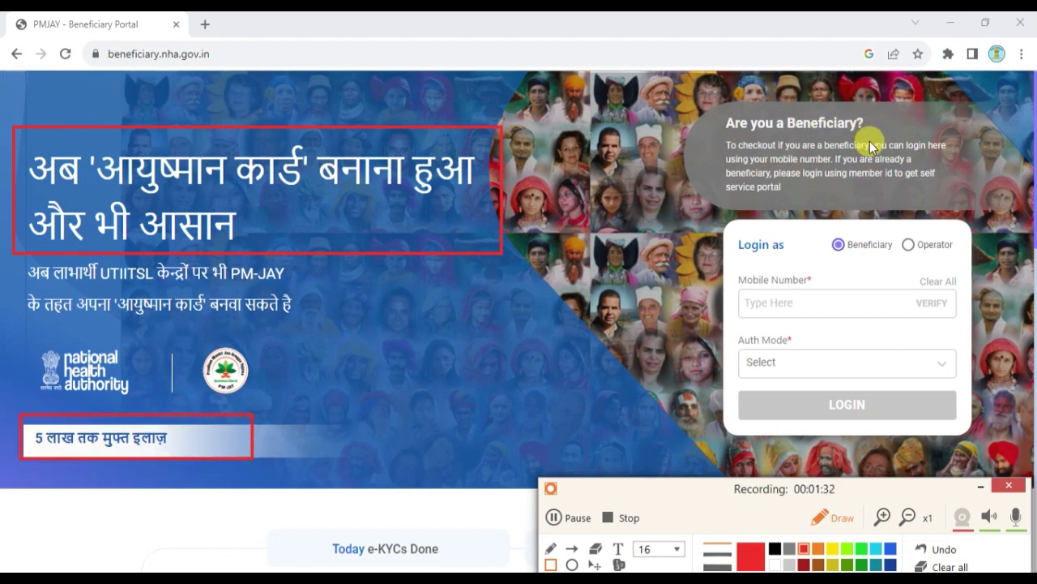
Choose Operator as the login type on the Beneficiary Portal and go to operator sign-up
{"action": "left_click_drag", "start_coordinate": [827, 236], "coordinate": [892, 257]}
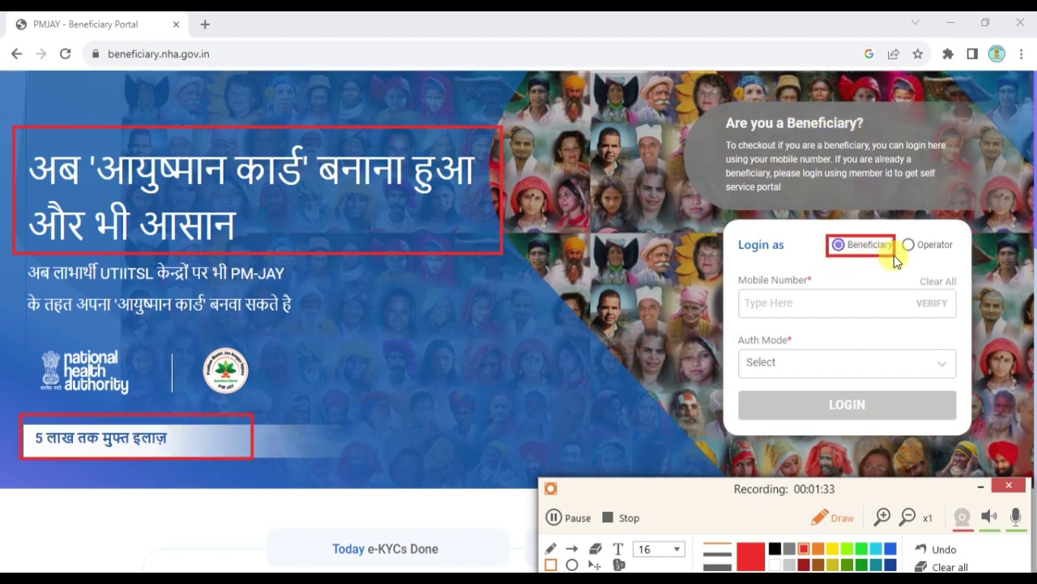
{"action": "left_click", "coordinate": [950, 567]}
{"action": "left_click", "coordinate": [827, 518]}
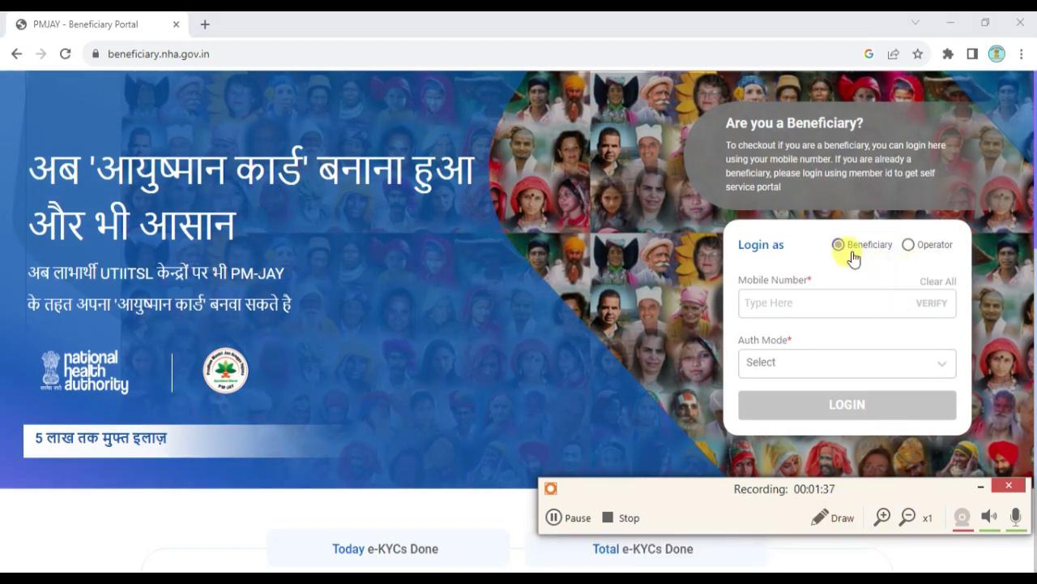
{"action": "left_click", "coordinate": [907, 248]}
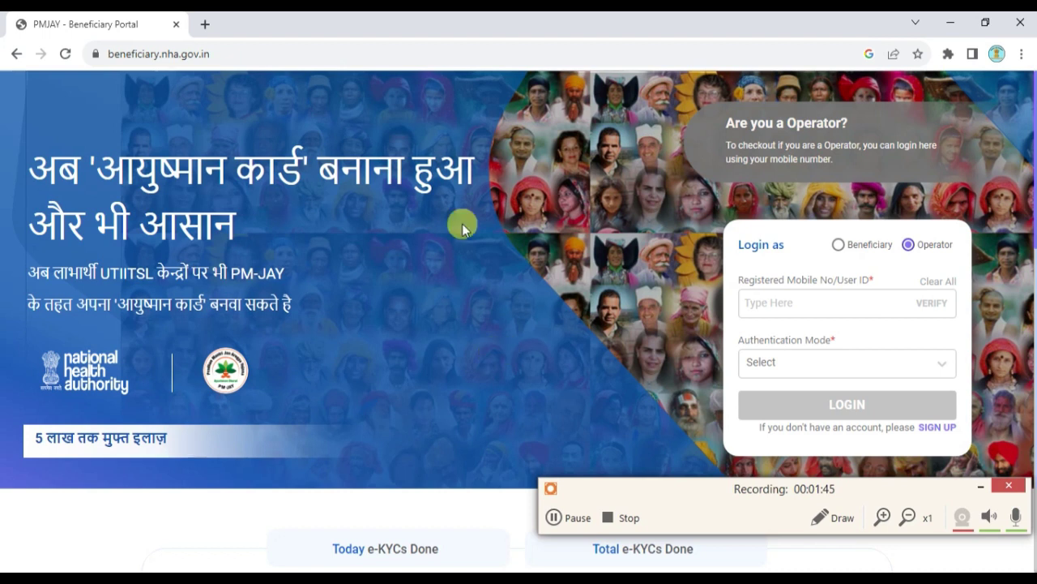
{"action": "left_click", "coordinate": [939, 429]}
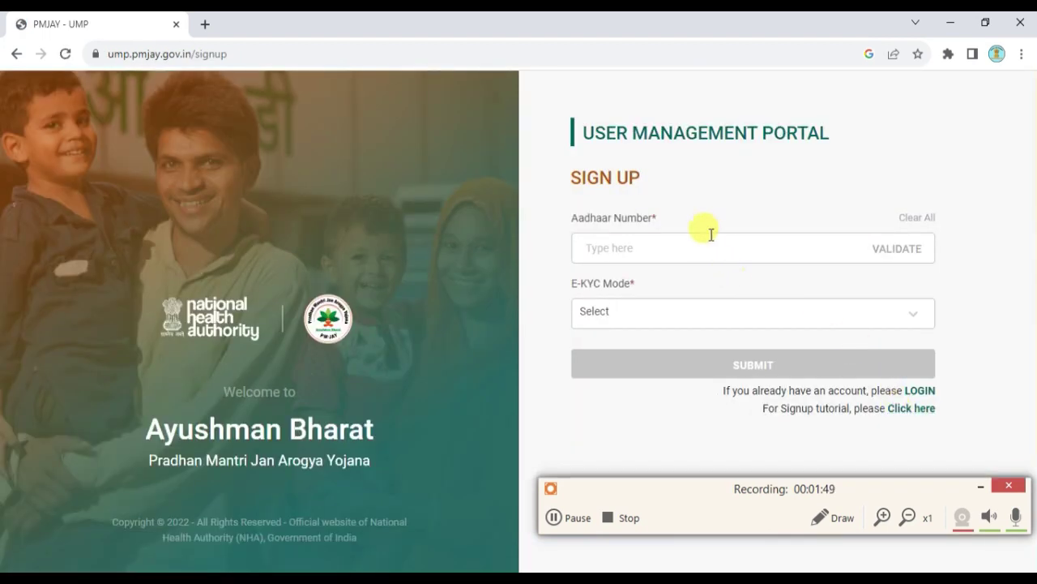
Enter and validate the Aadhaar number, then set the E-KYC Mode to Aadhaar OTP
{"action": "left_click", "coordinate": [634, 243]}
{"action": "type", "text": "43"}
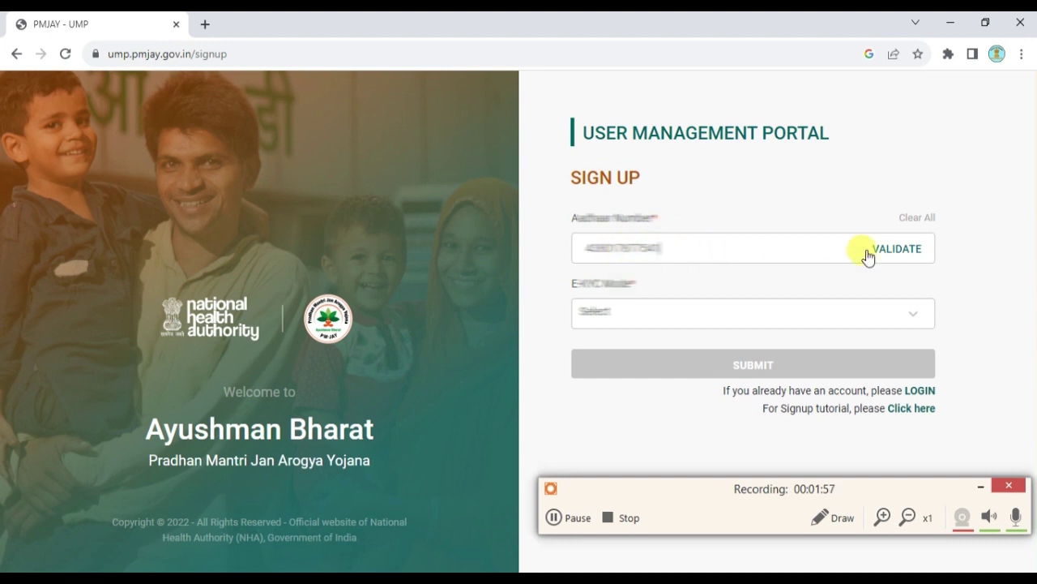
{"action": "left_click", "coordinate": [895, 256]}
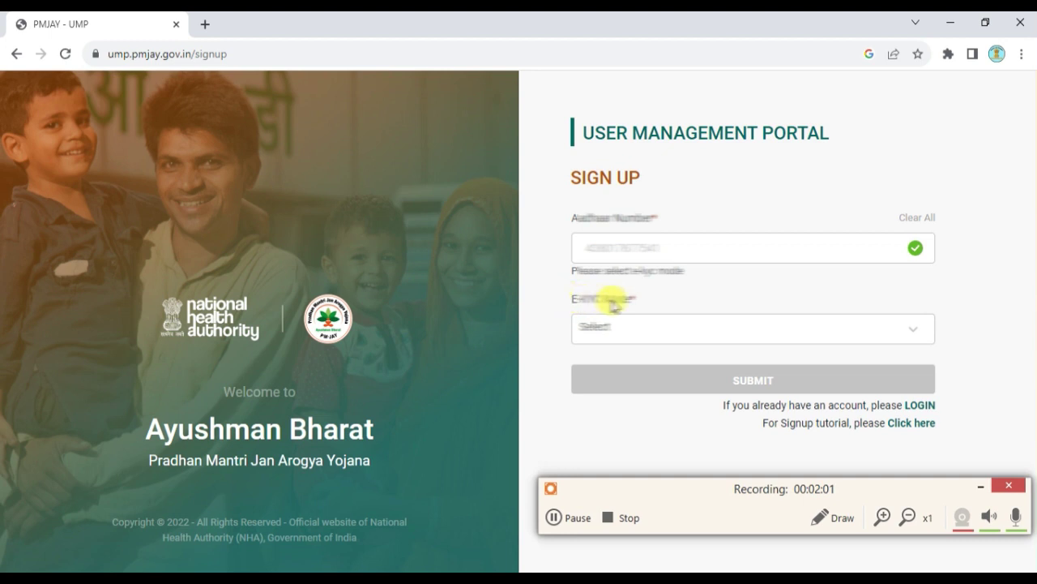
{"action": "left_click", "coordinate": [649, 332]}
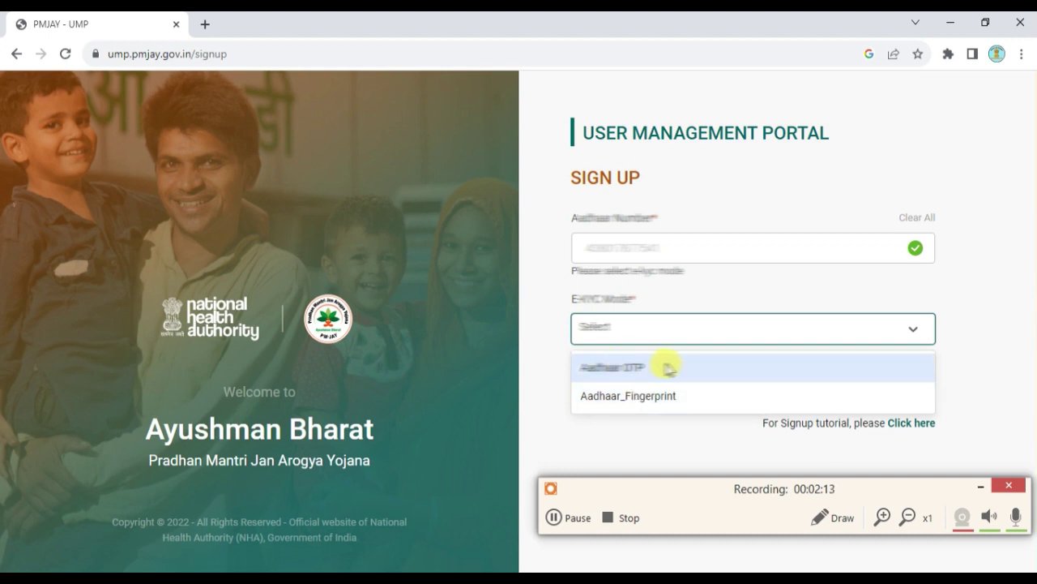
{"action": "left_click", "coordinate": [670, 370]}
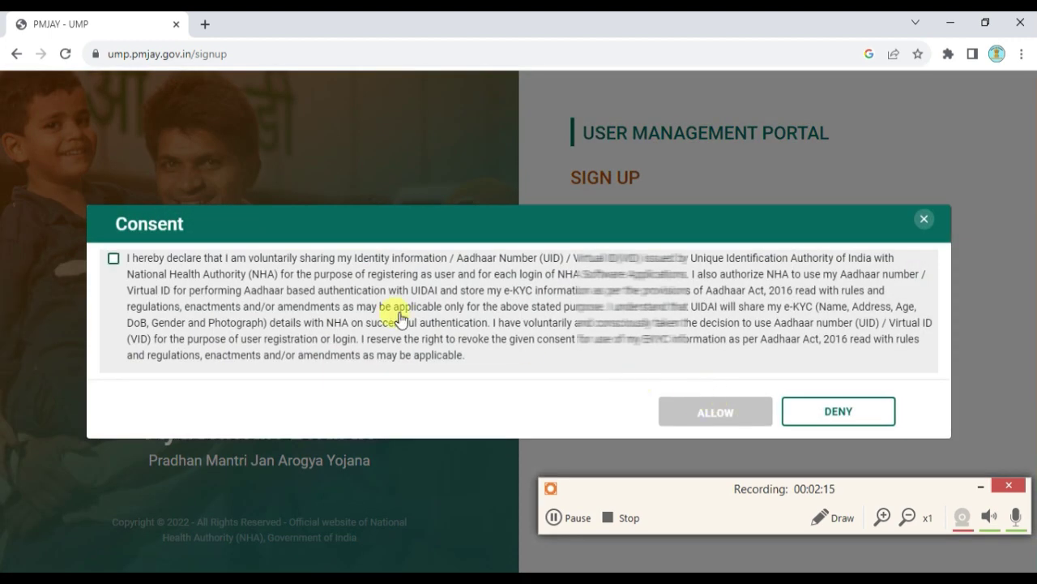
Accept the consent declaration, enter the received Aadhaar OTP and submit the sign-up
{"action": "left_click", "coordinate": [112, 261]}
{"action": "left_click", "coordinate": [711, 414]}
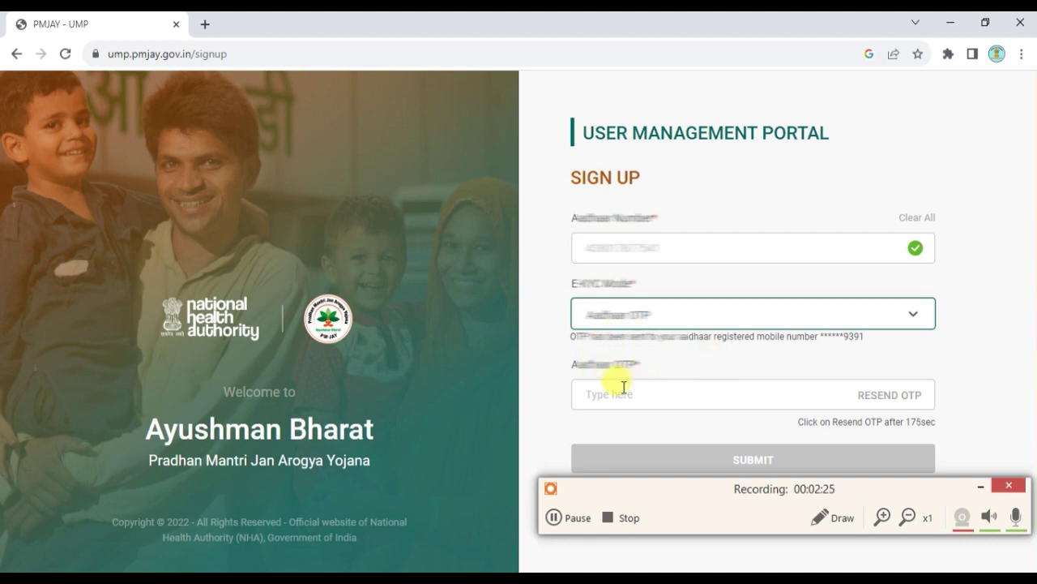
{"action": "left_click", "coordinate": [616, 390]}
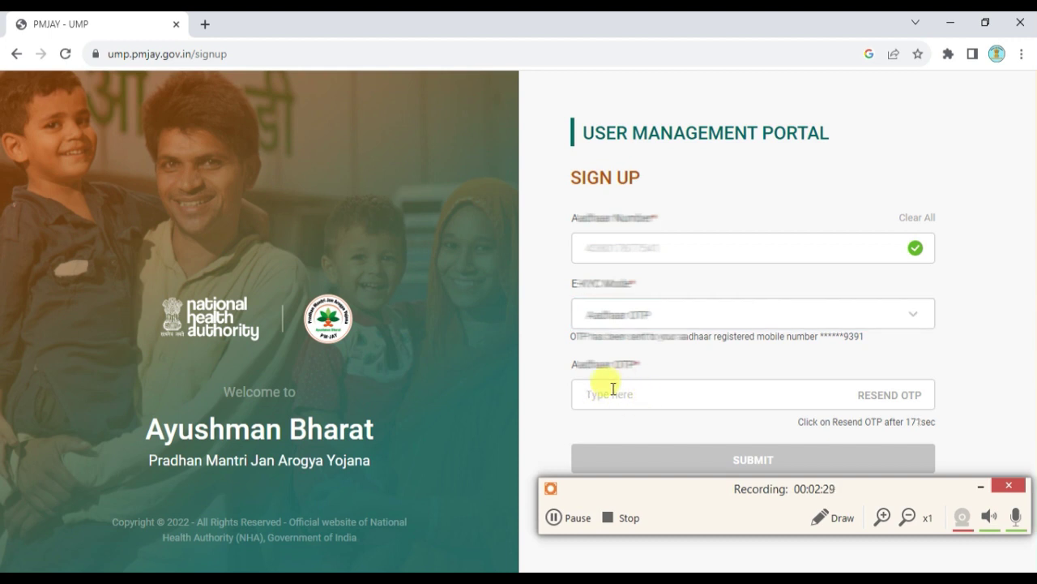
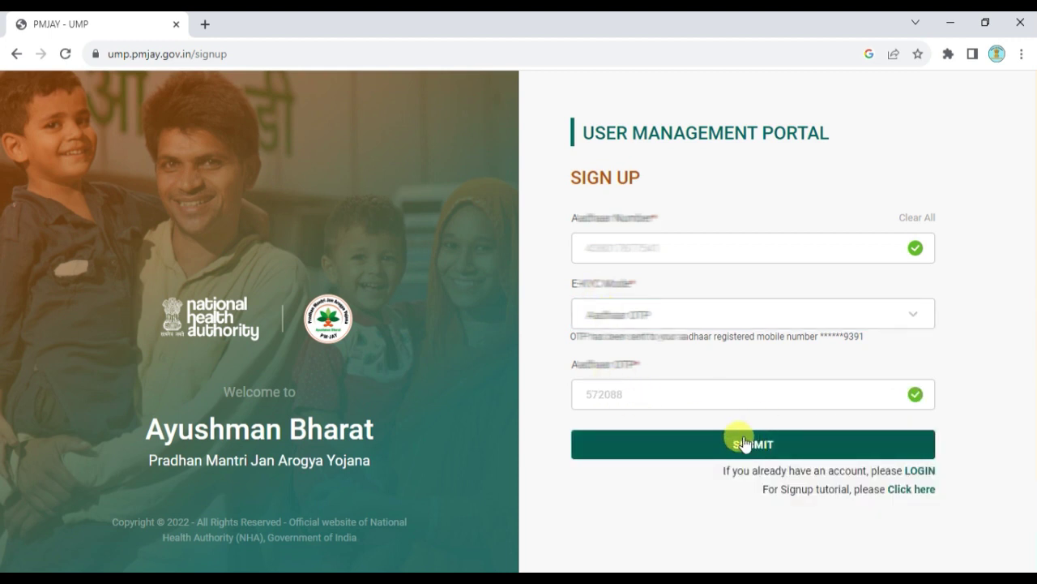
{"action": "left_click", "coordinate": [744, 444]}
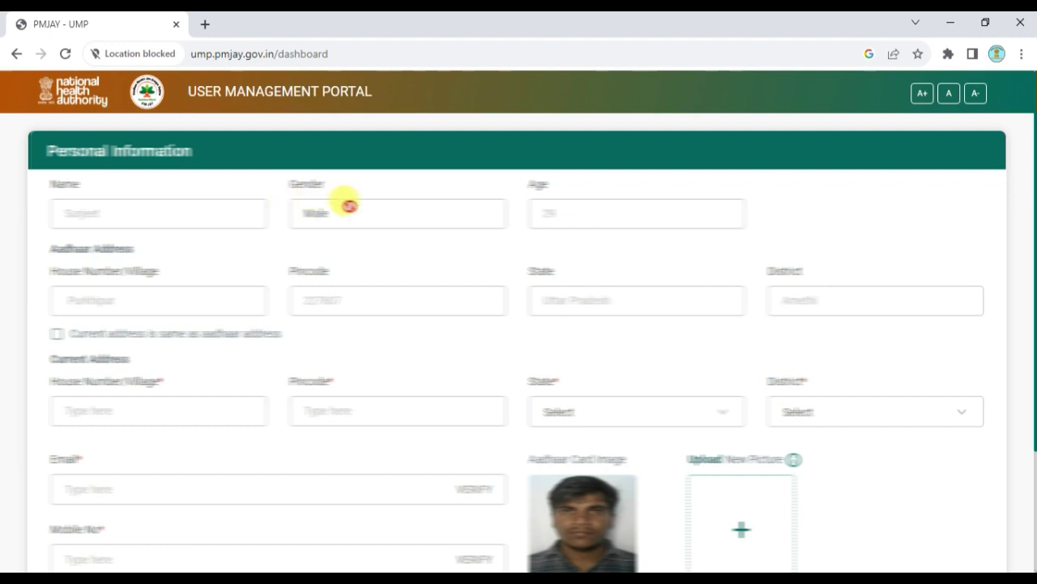
Mark the current address as the same as the Aadhaar address
{"action": "scroll", "coordinate": [537, 264], "scroll_direction": "down", "scroll_amount": 2}
{"action": "scroll", "coordinate": [375, 381], "scroll_direction": "up", "scroll_amount": 2}
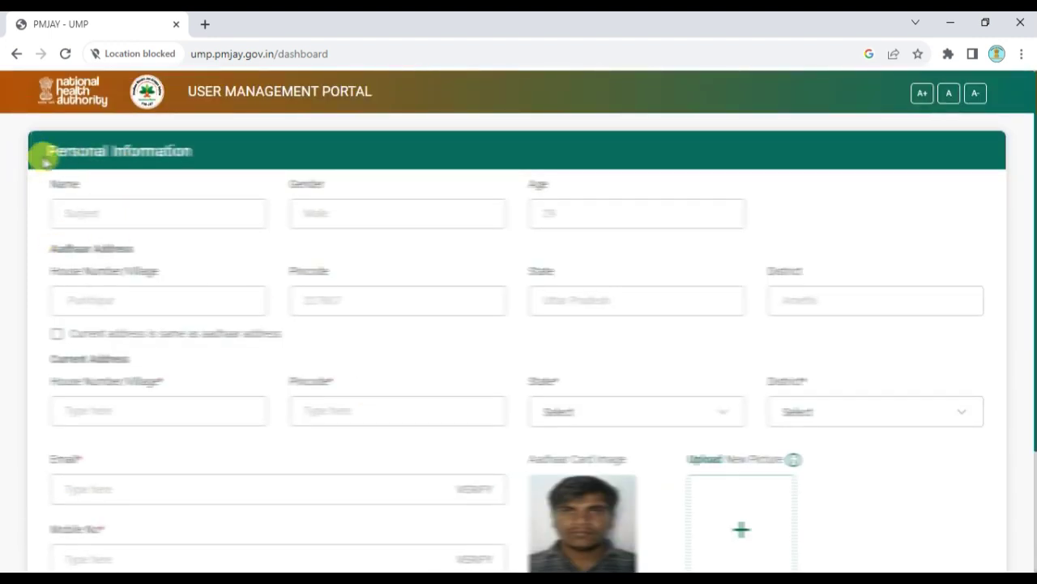
{"action": "scroll", "coordinate": [246, 195], "scroll_direction": "down", "scroll_amount": 1}
{"action": "left_click", "coordinate": [75, 126]}
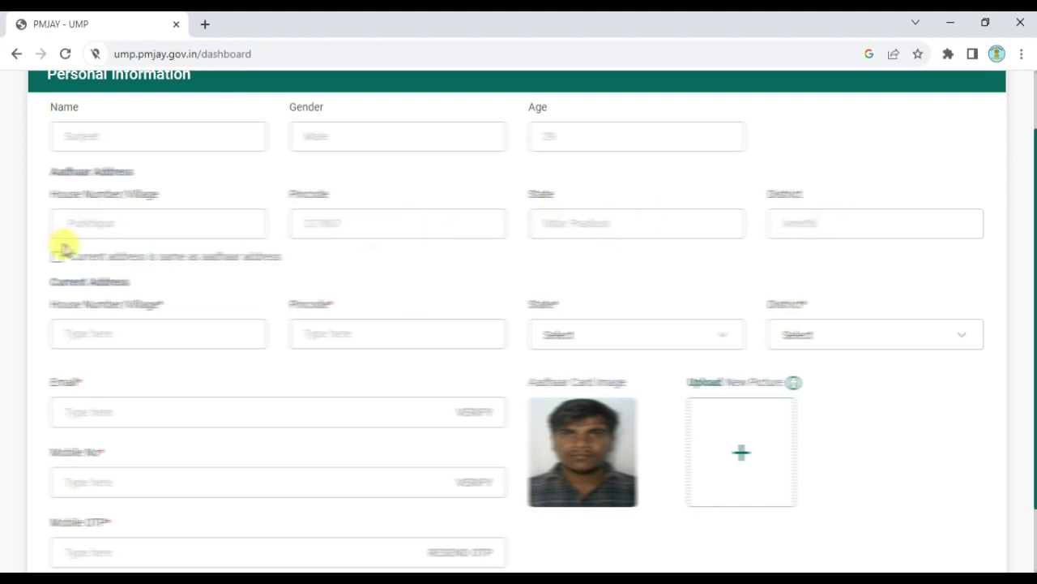
{"action": "left_click", "coordinate": [213, 232]}
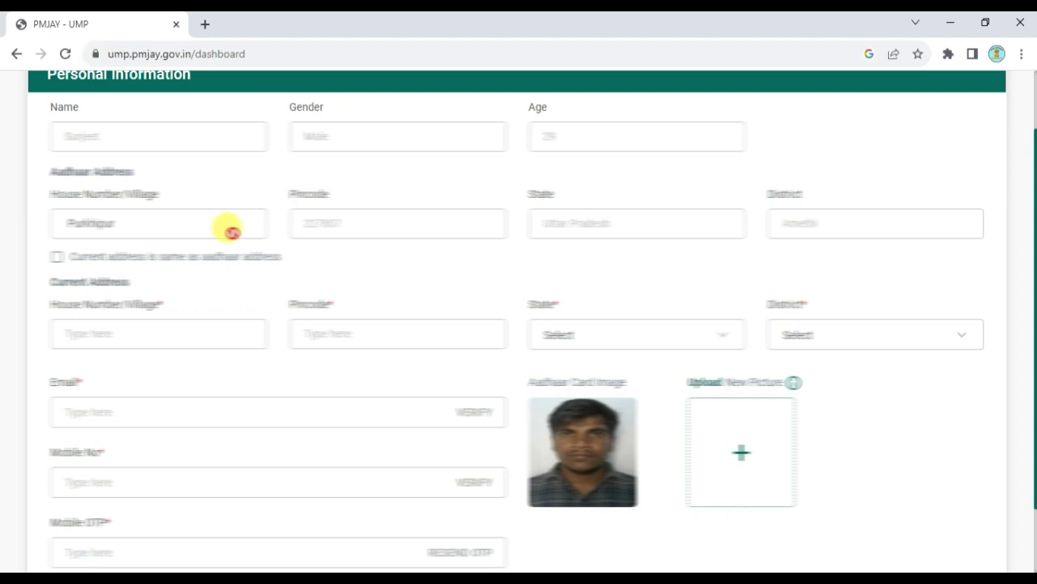
{"action": "left_click", "coordinate": [56, 258]}
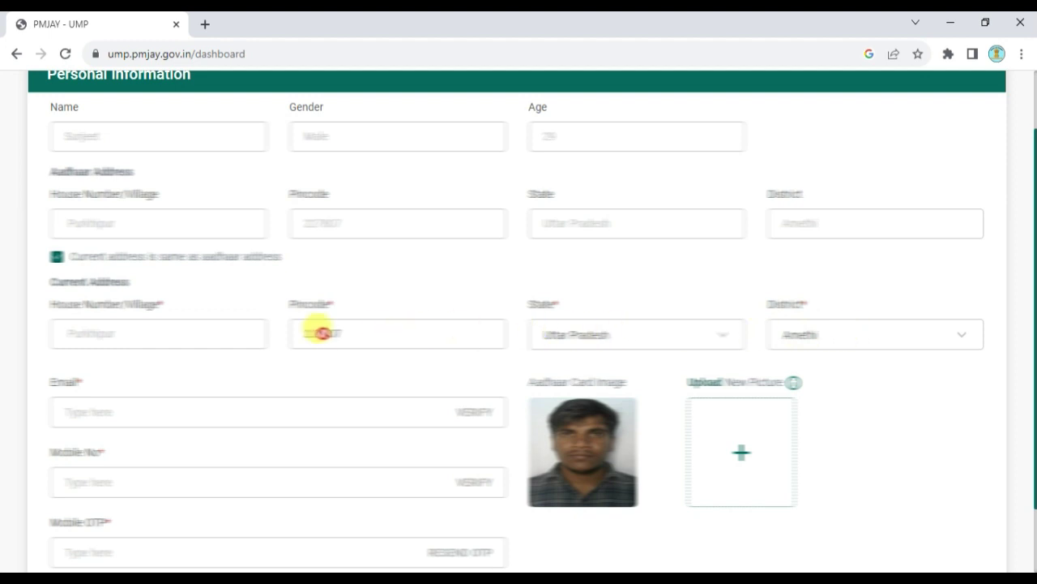
Send the email verification link and switch to the Gmail inbox
{"action": "scroll", "coordinate": [272, 336], "scroll_direction": "down", "scroll_amount": 1}
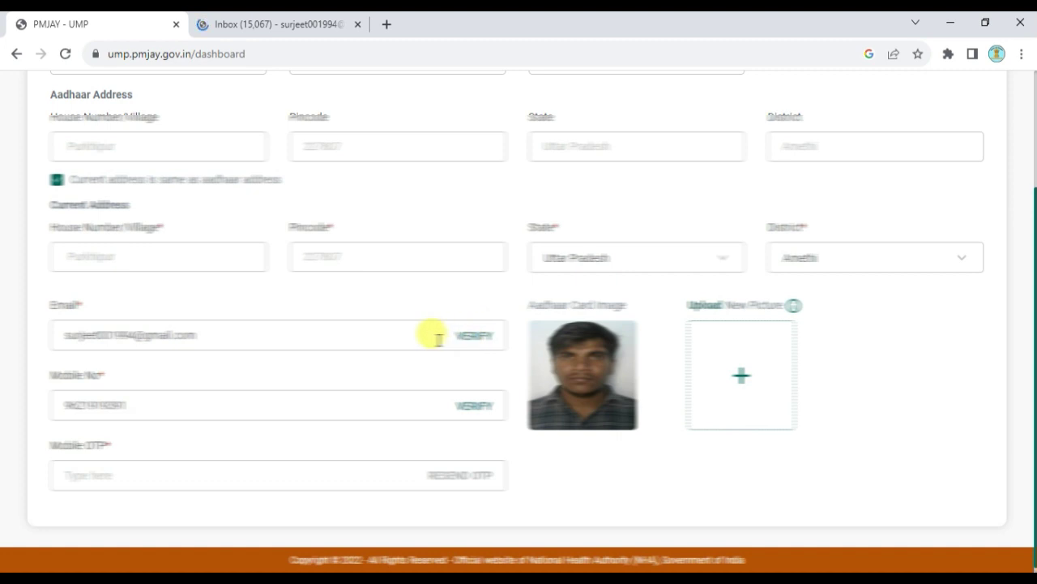
{"action": "left_click", "coordinate": [474, 342]}
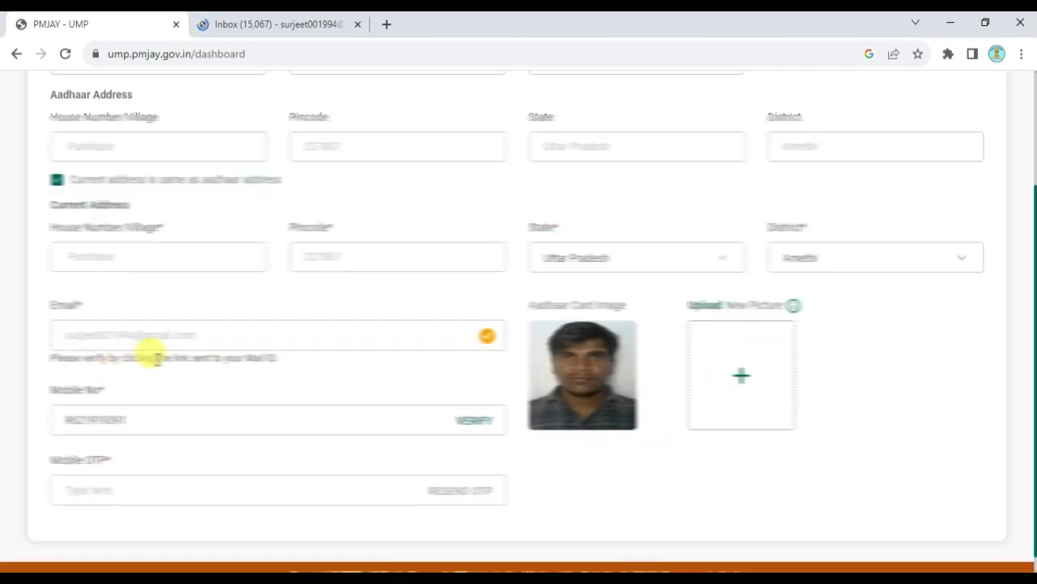
{"action": "left_click", "coordinate": [243, 16]}
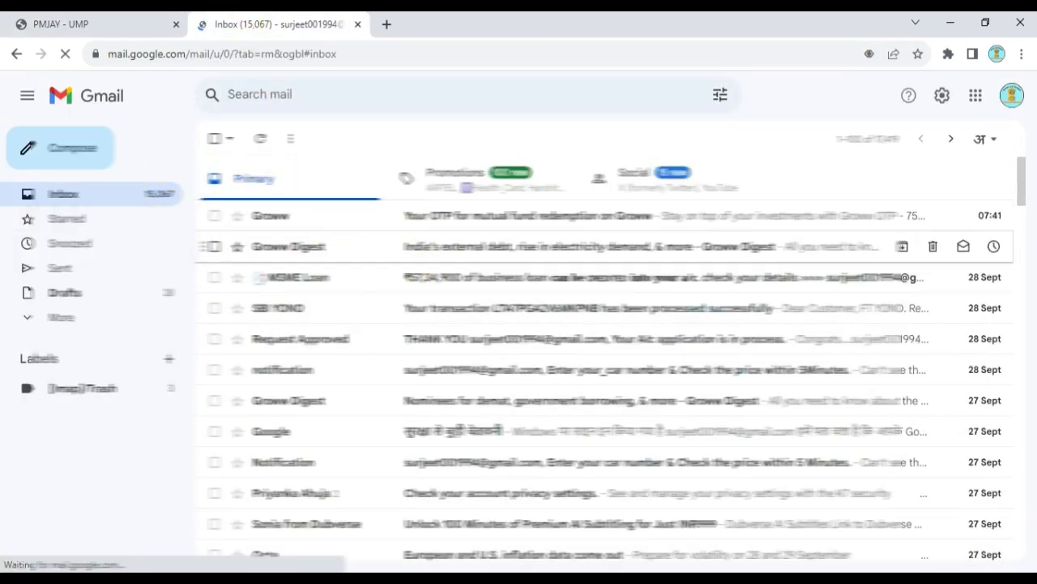
Refresh Gmail, open the noreply-pmjay email, follow its verification link, then close the confirmation
{"action": "left_click", "coordinate": [260, 139]}
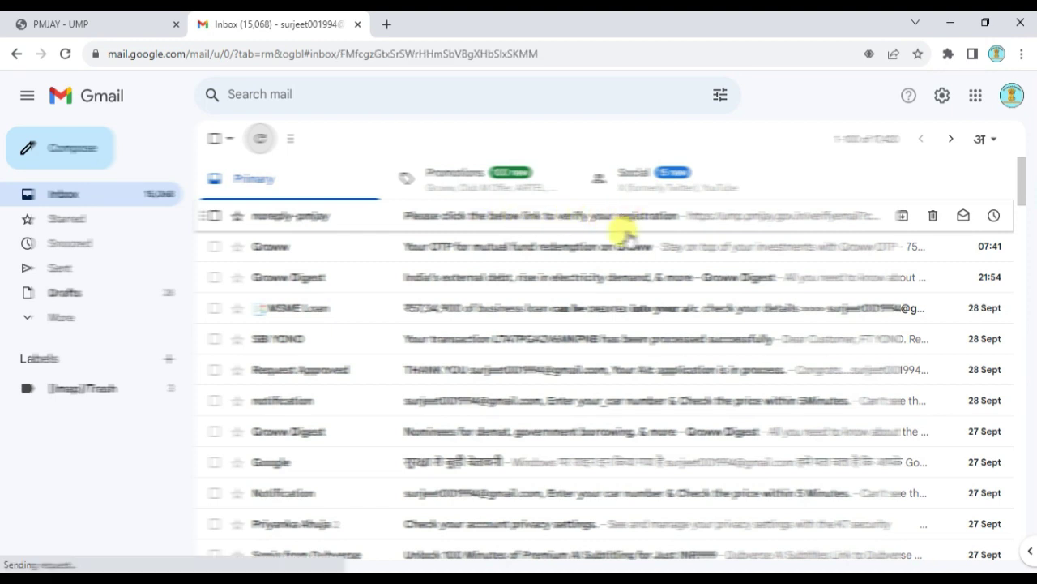
{"action": "left_click", "coordinate": [628, 229]}
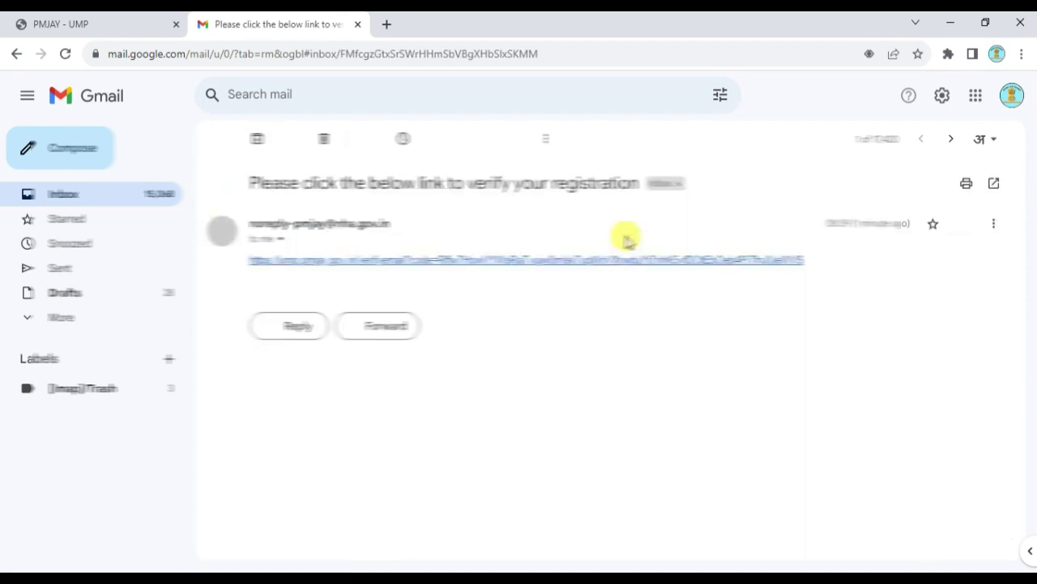
{"action": "left_click", "coordinate": [395, 261]}
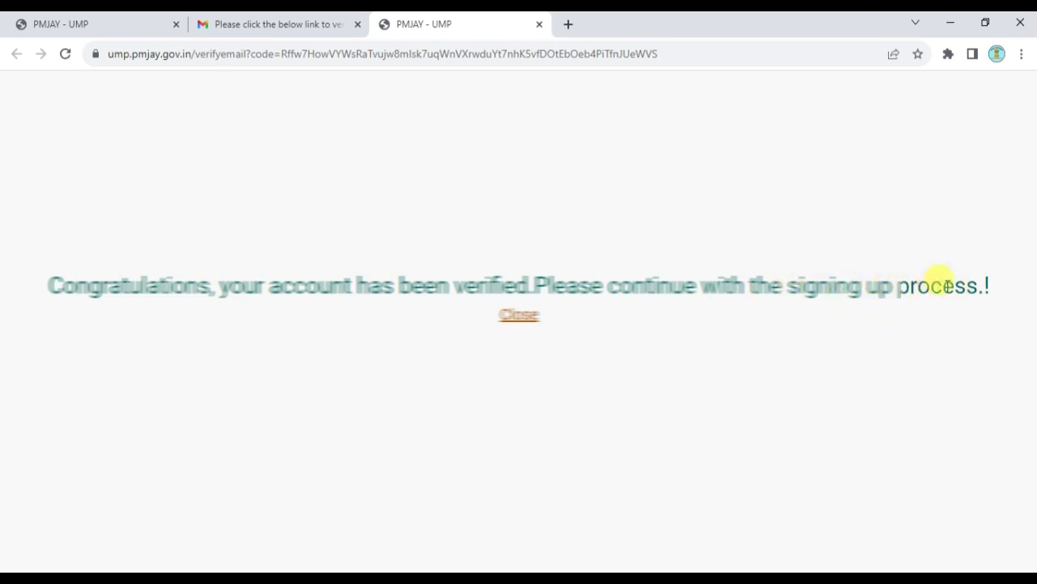
{"action": "left_click", "coordinate": [519, 316]}
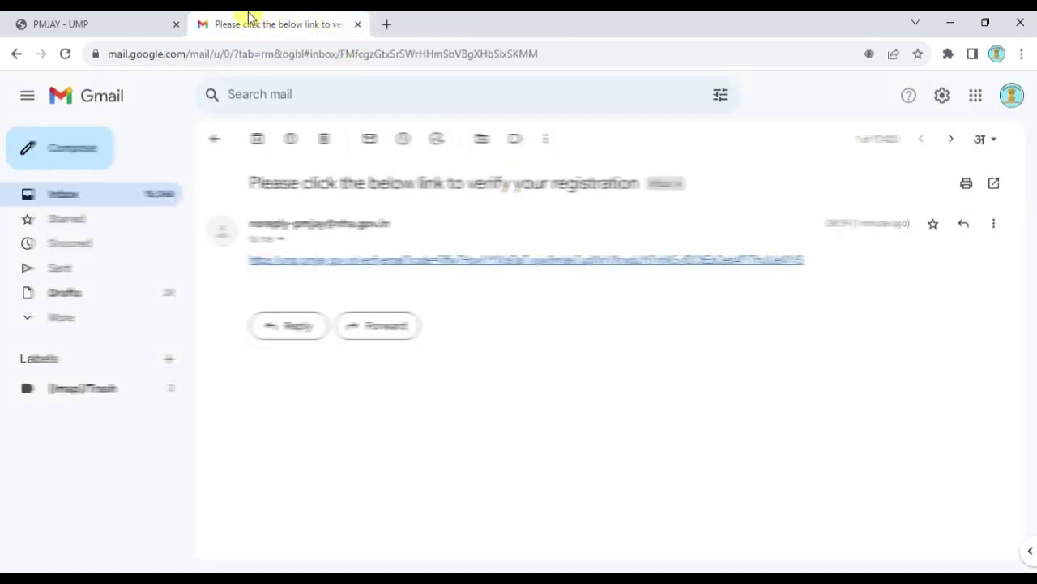
Back on the PMJAY - UMP form, verify the mobile number with its received OTP
{"action": "left_click", "coordinate": [121, 22]}
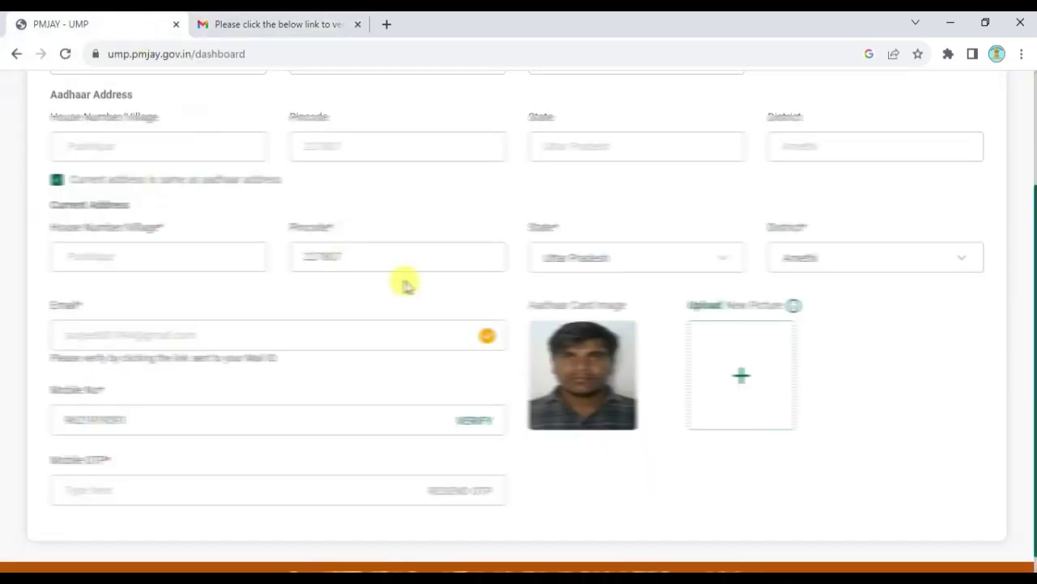
{"action": "scroll", "coordinate": [219, 410], "scroll_direction": "down", "scroll_amount": 1}
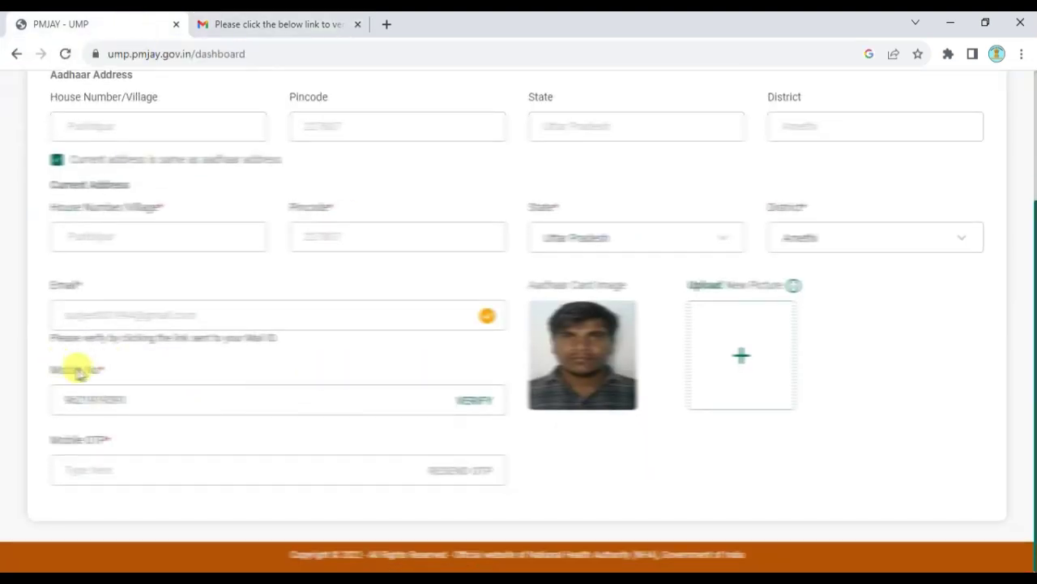
{"action": "left_click", "coordinate": [474, 405]}
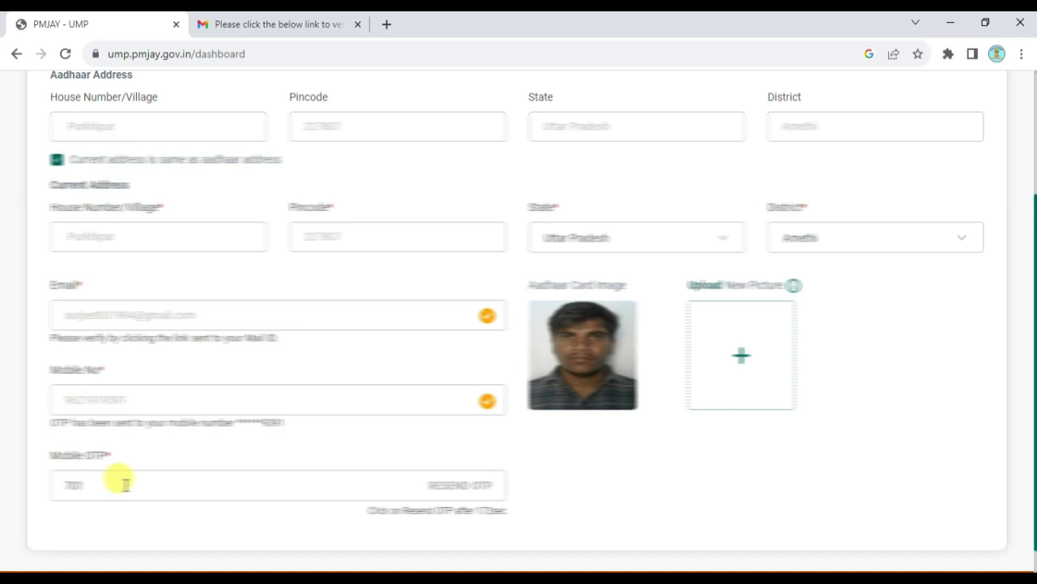
{"action": "type", "text": "5"}
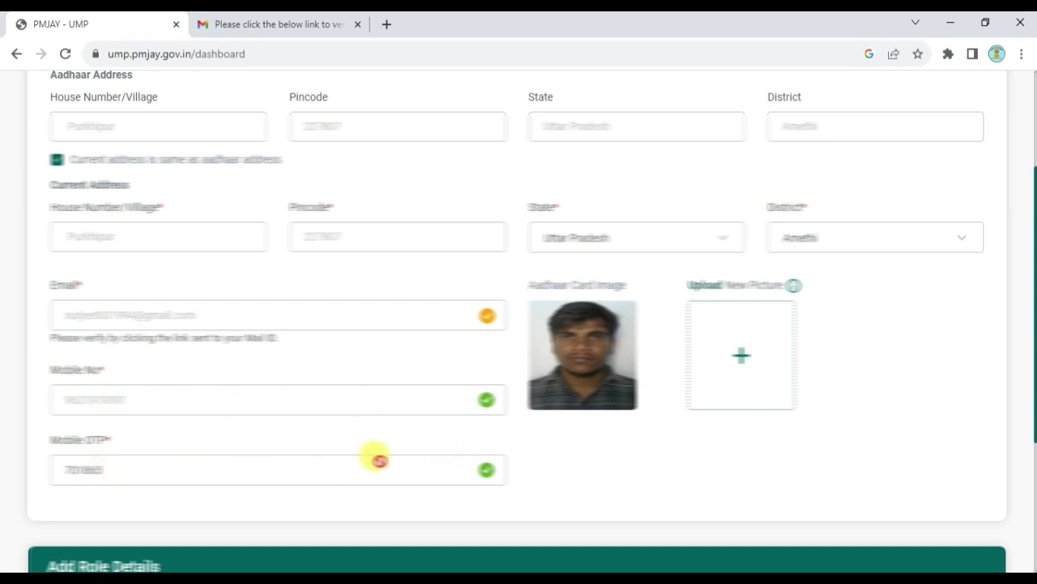
{"action": "scroll", "coordinate": [339, 429], "scroll_direction": "down", "scroll_amount": 3}
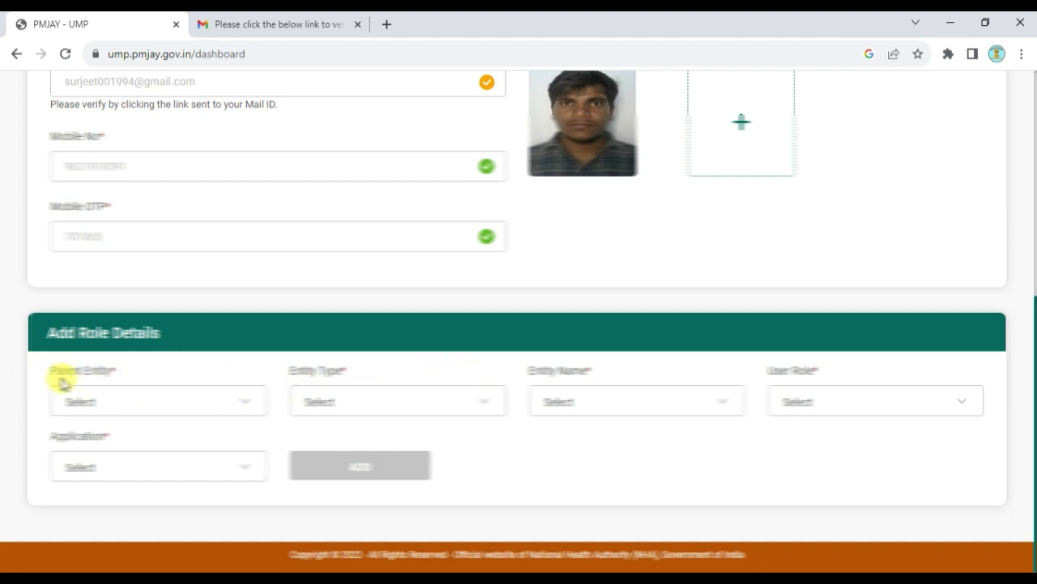
Choose SHA UP from the Parent Entity dropdown list
{"action": "left_click", "coordinate": [134, 401]}
{"action": "scroll", "coordinate": [130, 531], "scroll_direction": "down", "scroll_amount": 10}
{"action": "scroll", "coordinate": [177, 523], "scroll_direction": "down", "scroll_amount": 1}
{"action": "scroll", "coordinate": [178, 489], "scroll_direction": "up", "scroll_amount": 5}
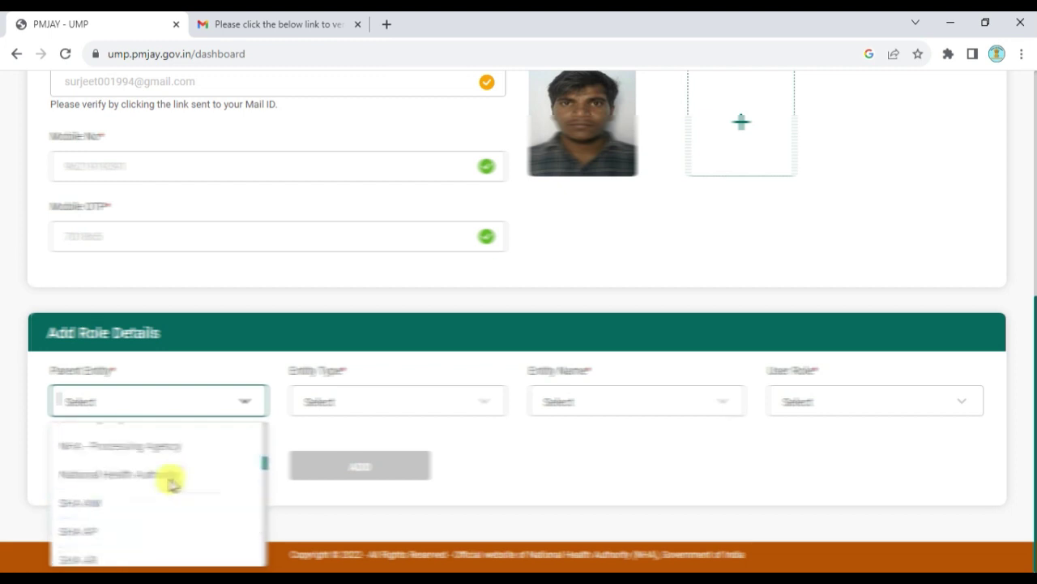
{"action": "scroll", "coordinate": [166, 474], "scroll_direction": "up", "scroll_amount": 3}
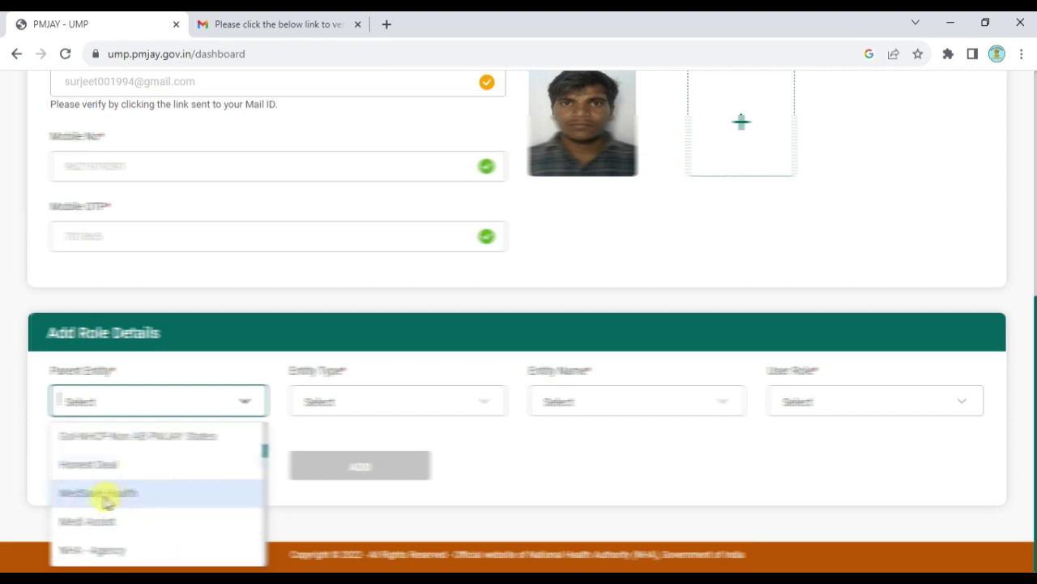
{"action": "scroll", "coordinate": [158, 525], "scroll_direction": "down", "scroll_amount": 1}
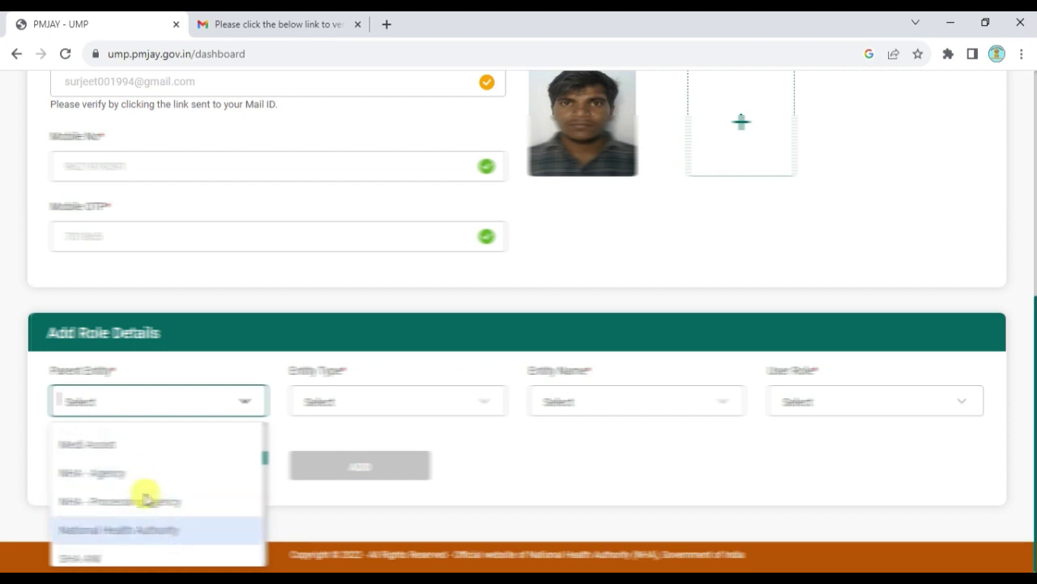
{"action": "scroll", "coordinate": [193, 490], "scroll_direction": "down", "scroll_amount": 2}
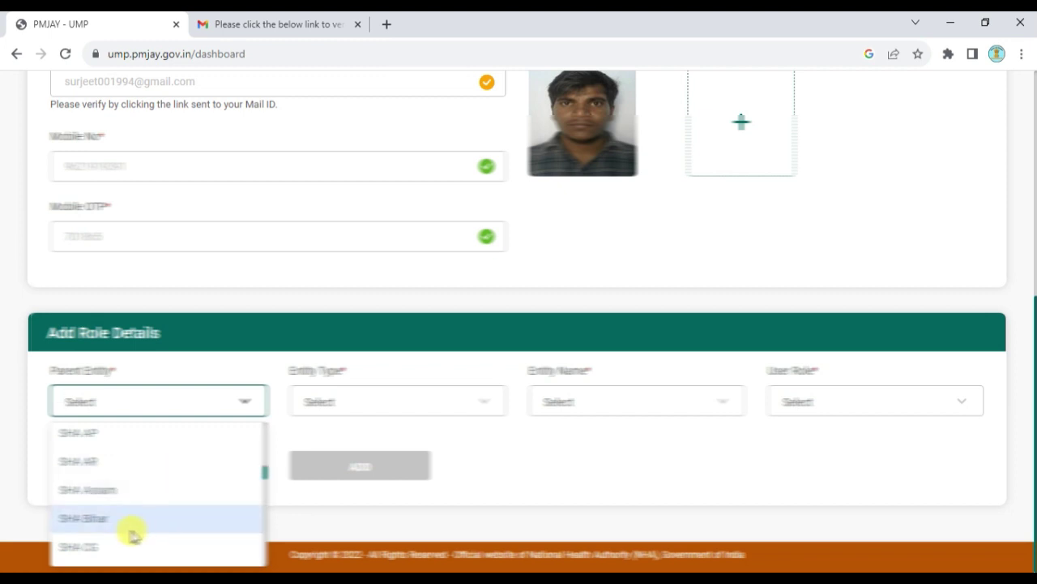
{"action": "scroll", "coordinate": [147, 503], "scroll_direction": "down", "scroll_amount": 1}
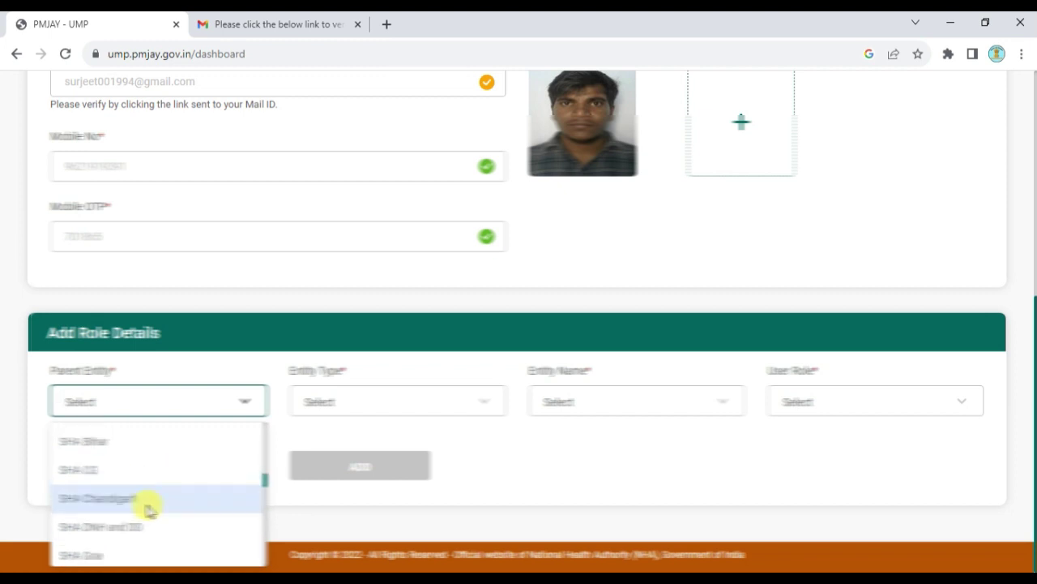
{"action": "scroll", "coordinate": [146, 523], "scroll_direction": "down", "scroll_amount": 2}
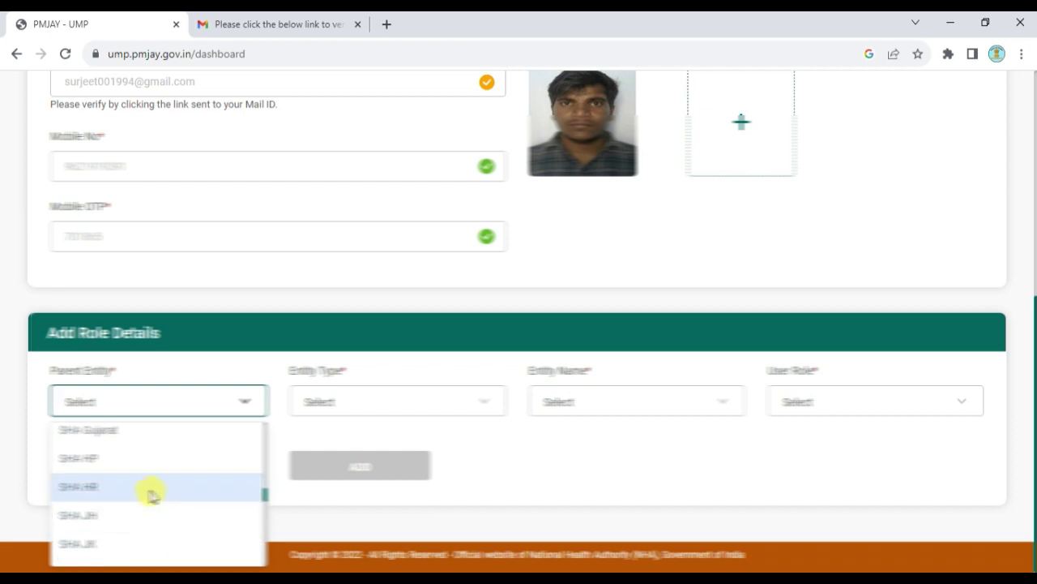
{"action": "scroll", "coordinate": [151, 515], "scroll_direction": "down", "scroll_amount": 1}
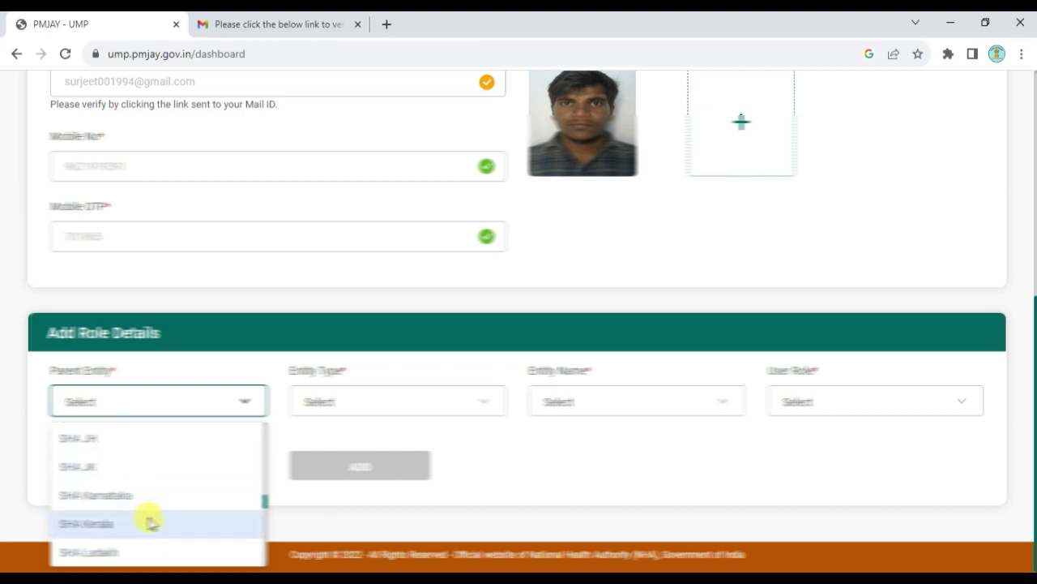
{"action": "scroll", "coordinate": [148, 525], "scroll_direction": "down", "scroll_amount": 1}
{"action": "scroll", "coordinate": [150, 497], "scroll_direction": "down", "scroll_amount": 2}
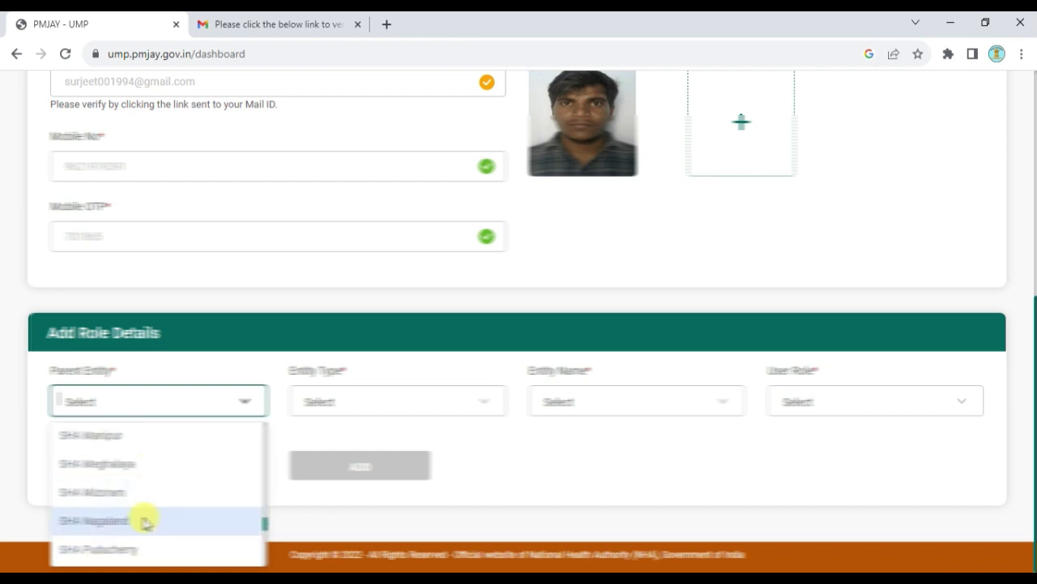
{"action": "scroll", "coordinate": [152, 504], "scroll_direction": "up", "scroll_amount": 6}
{"action": "scroll", "coordinate": [155, 509], "scroll_direction": "up", "scroll_amount": 8}
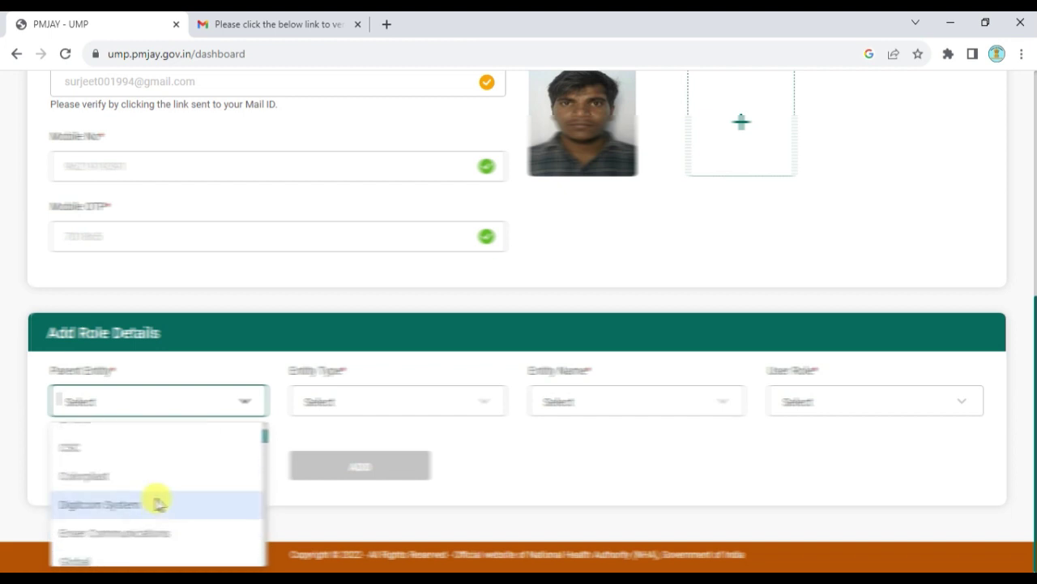
{"action": "scroll", "coordinate": [158, 509], "scroll_direction": "down", "scroll_amount": 10}
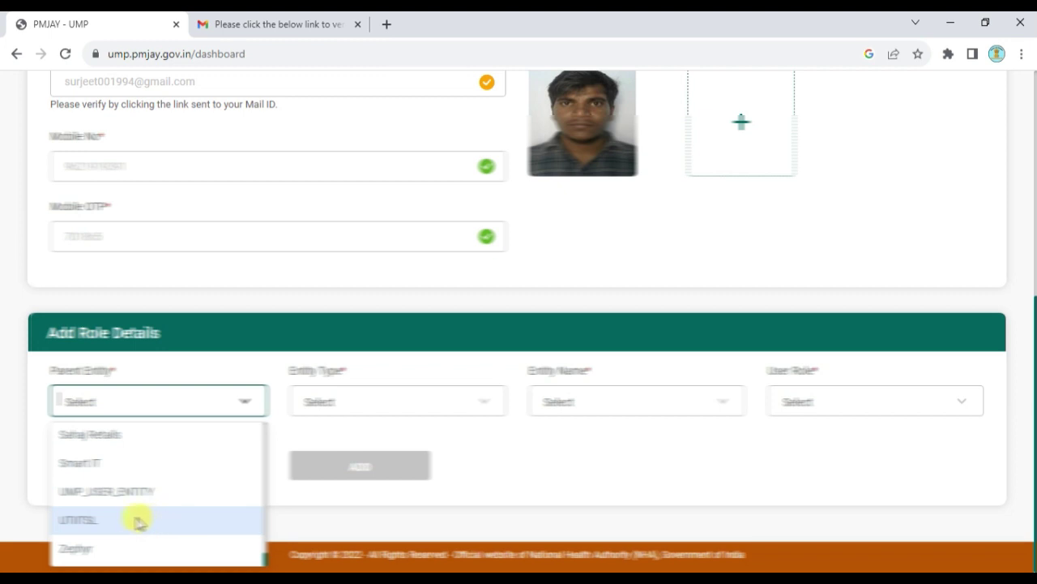
{"action": "scroll", "coordinate": [140, 523], "scroll_direction": "up", "scroll_amount": 3}
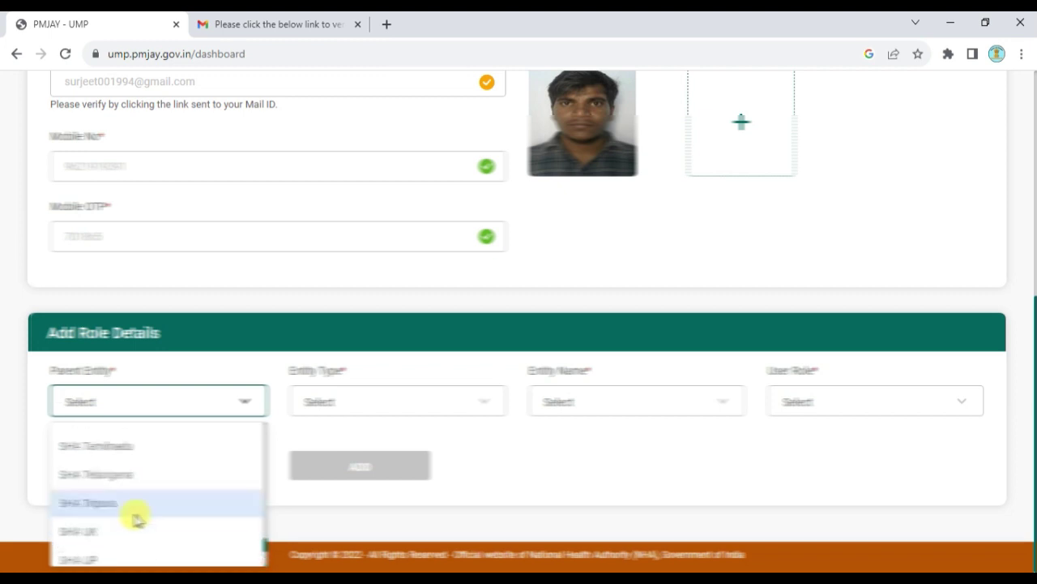
{"action": "left_click", "coordinate": [81, 557]}
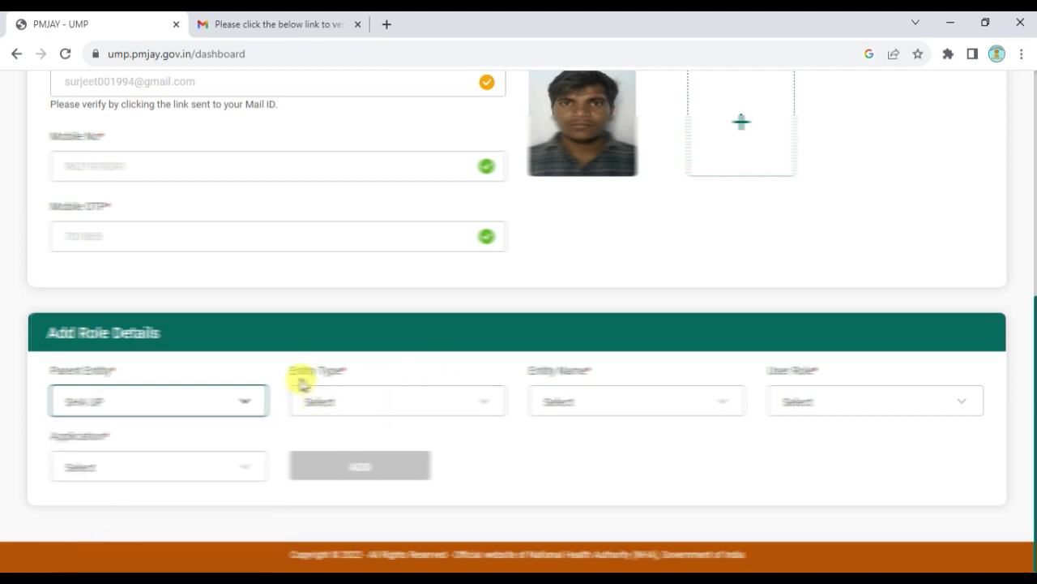
Add a role: Entity Type Card Creation Agency, Entity Name CSC, Agency Operator, Application BIS
{"action": "left_click", "coordinate": [362, 402]}
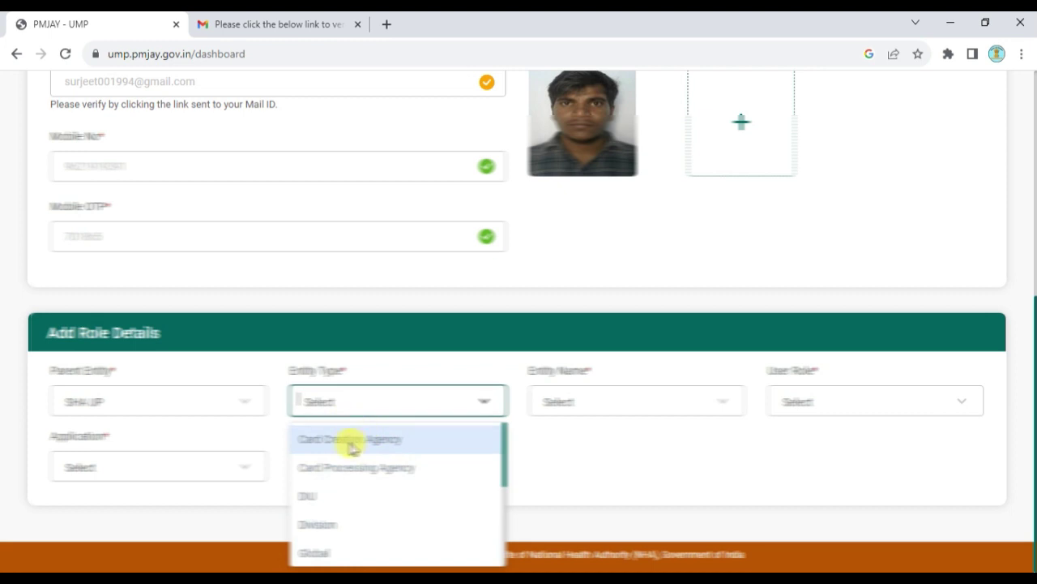
{"action": "left_click", "coordinate": [347, 442]}
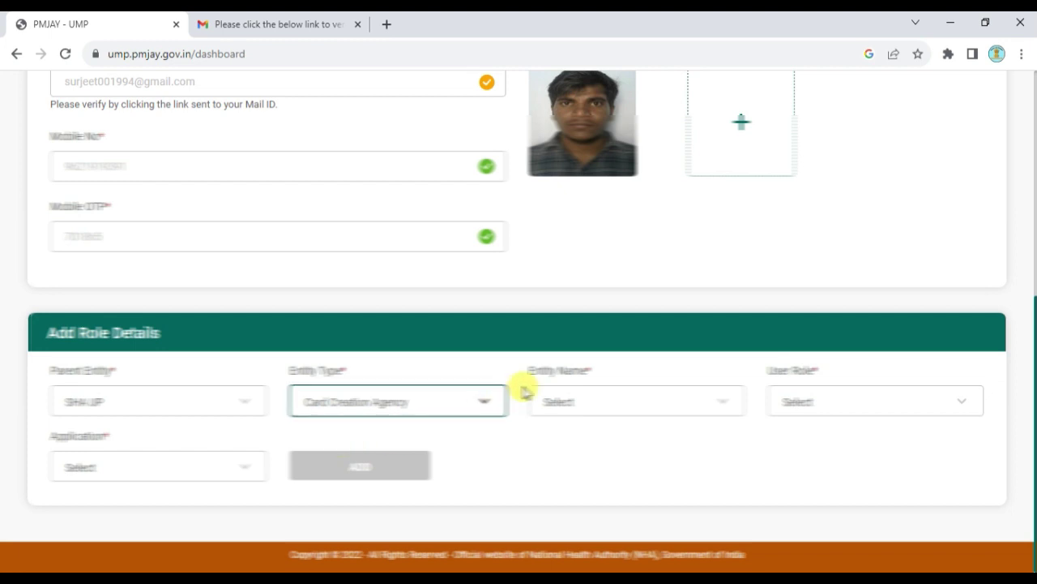
{"action": "left_click", "coordinate": [578, 405]}
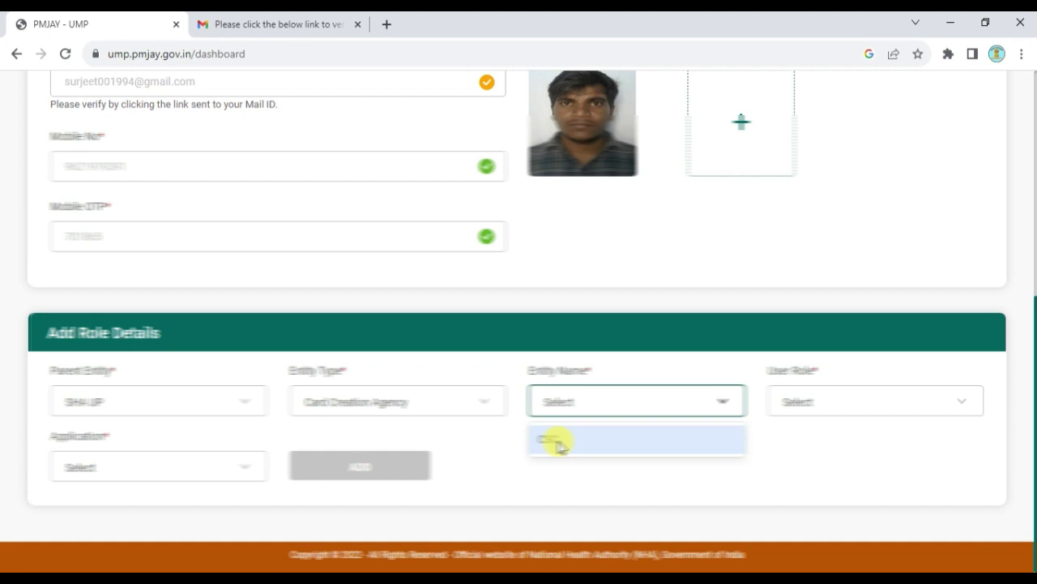
{"action": "left_click", "coordinate": [559, 441]}
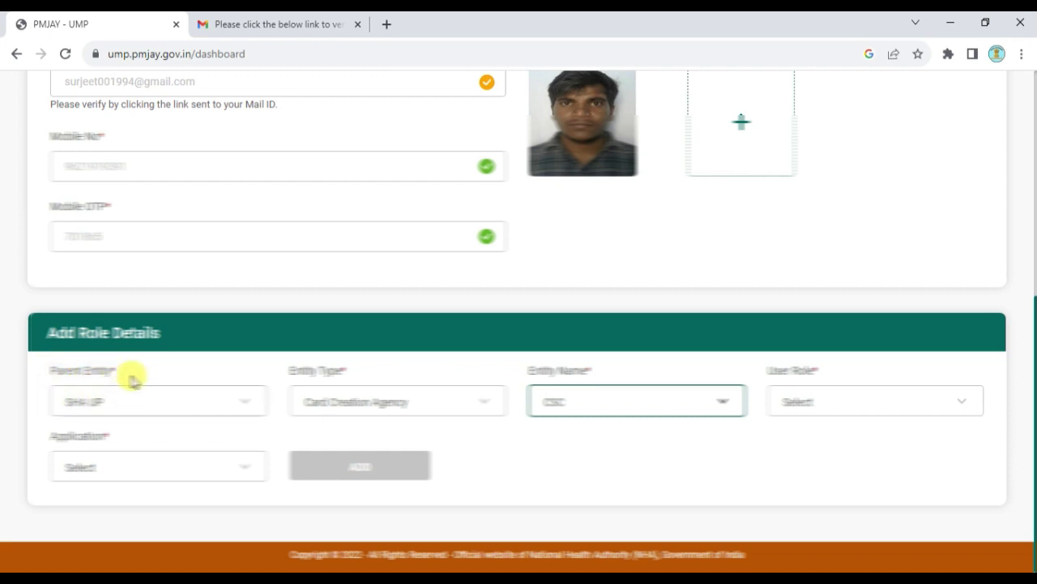
{"action": "left_click", "coordinate": [834, 397]}
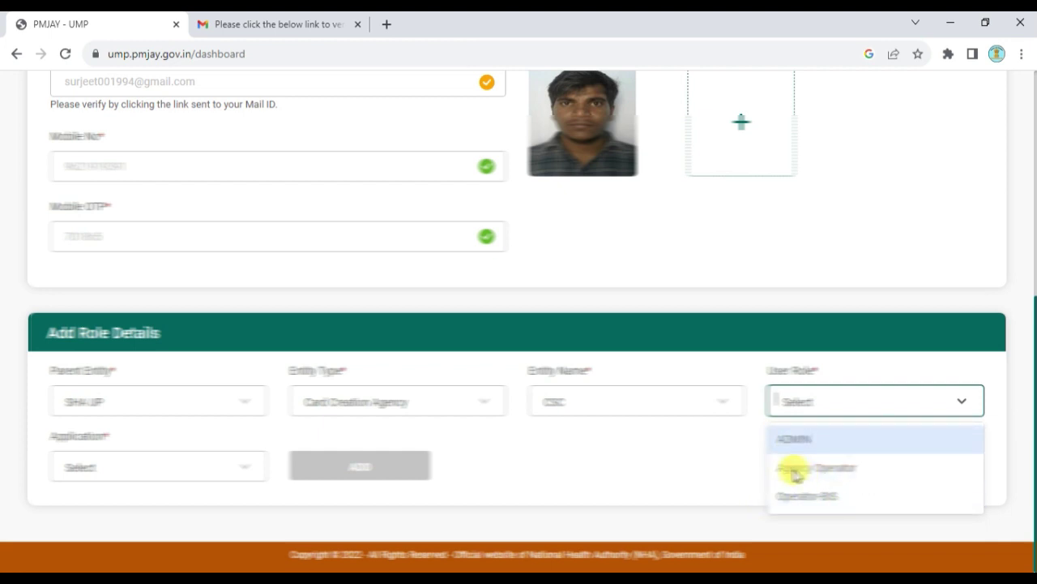
{"action": "left_click", "coordinate": [822, 475]}
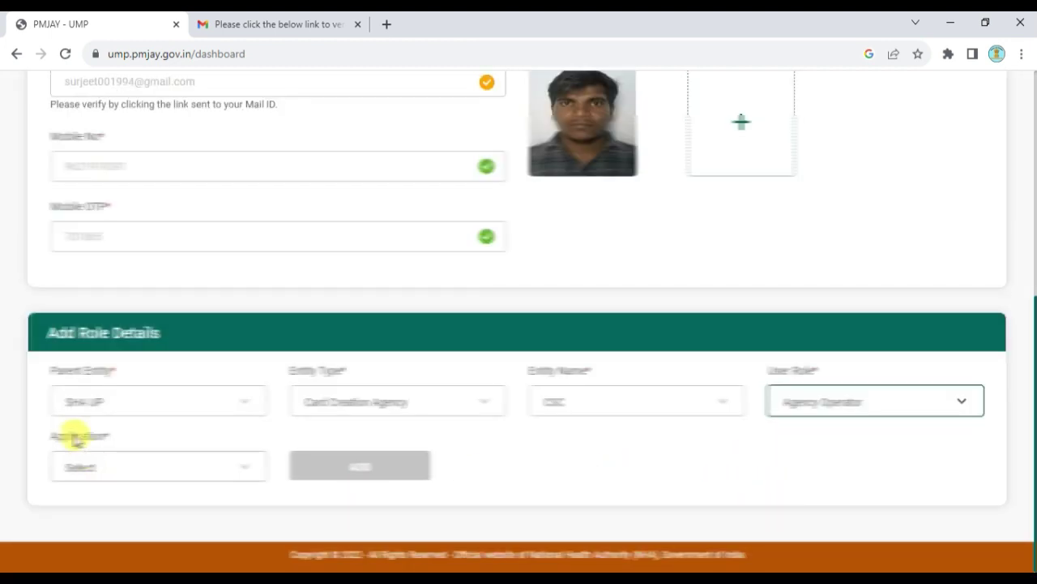
{"action": "left_click", "coordinate": [122, 466]}
{"action": "left_click", "coordinate": [96, 509]}
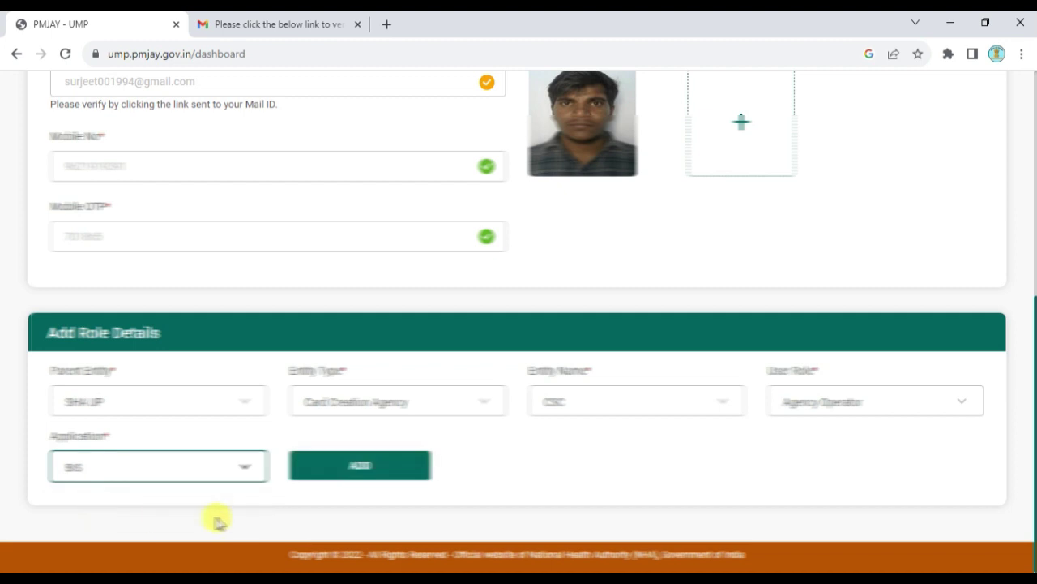
{"action": "left_click", "coordinate": [324, 470]}
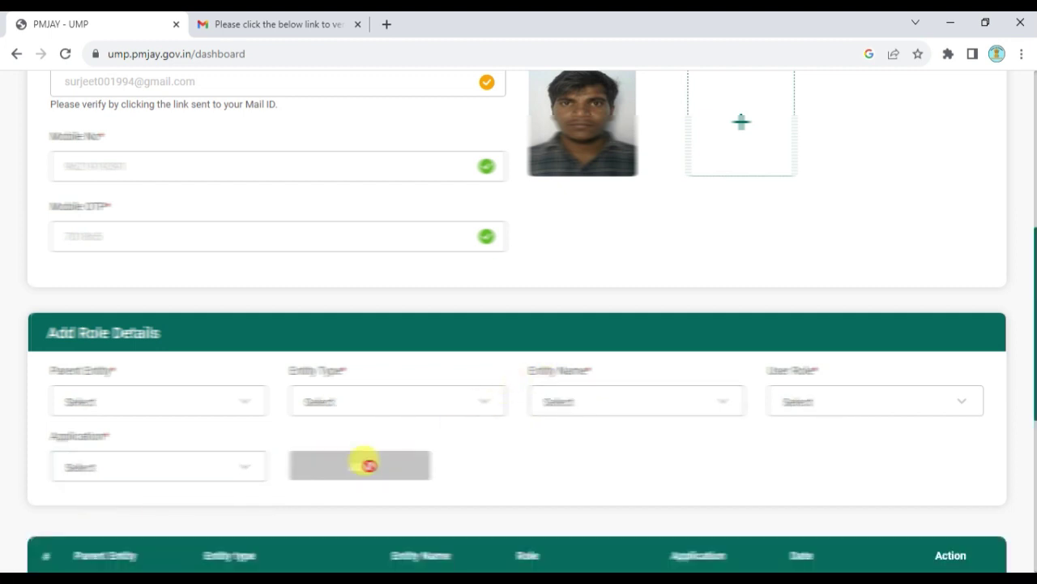
{"action": "scroll", "coordinate": [600, 386], "scroll_direction": "down", "scroll_amount": 4}
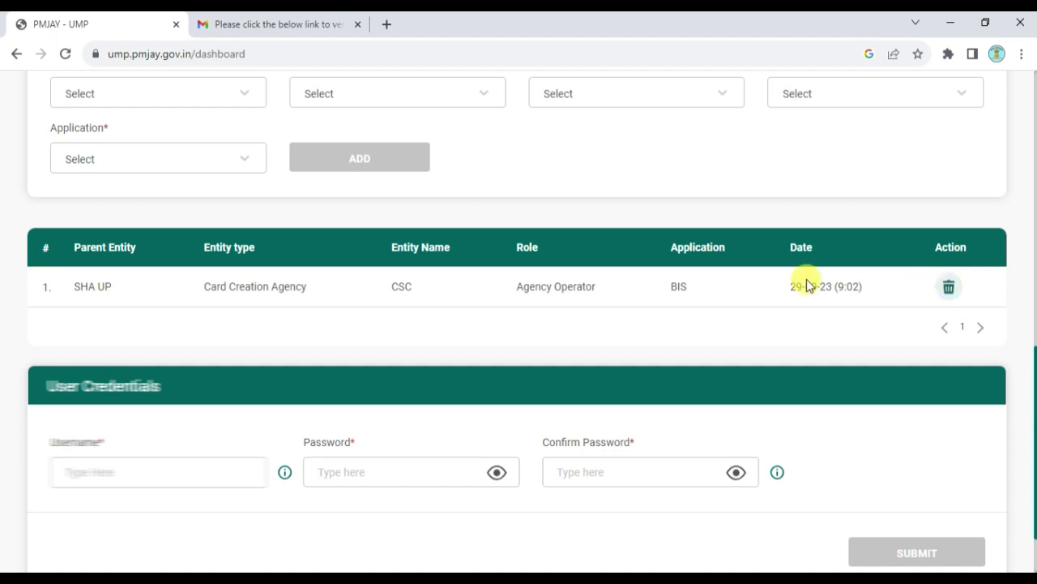
{"action": "scroll", "coordinate": [248, 378], "scroll_direction": "down", "scroll_amount": 2}
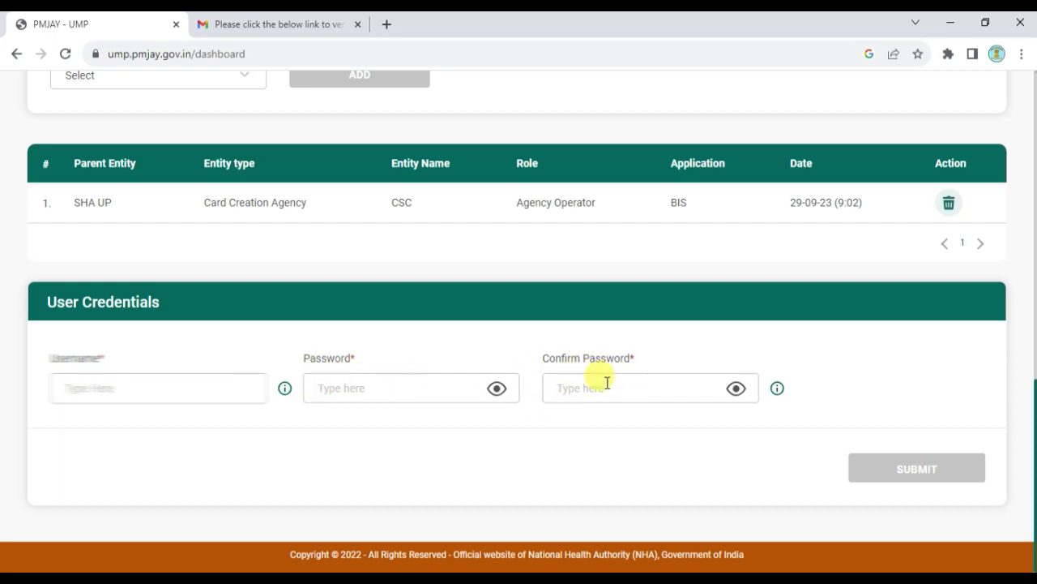
Fill Username and both Password fields from the saved credential and submit the registration
{"action": "left_click", "coordinate": [92, 387]}
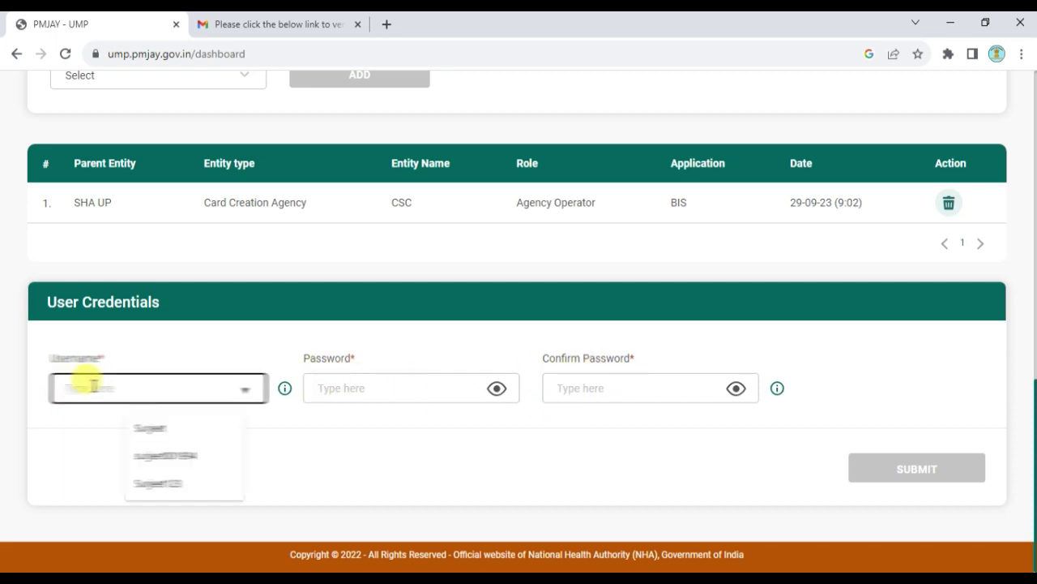
{"action": "left_click", "coordinate": [76, 450]}
{"action": "left_click", "coordinate": [81, 388]}
{"action": "left_click", "coordinate": [81, 452]}
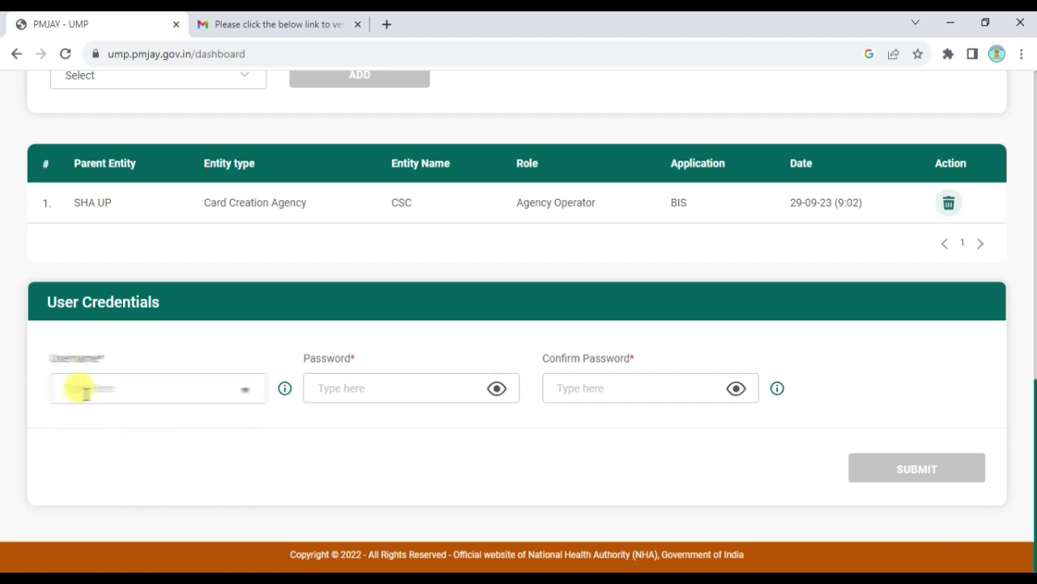
{"action": "left_click", "coordinate": [81, 409]}
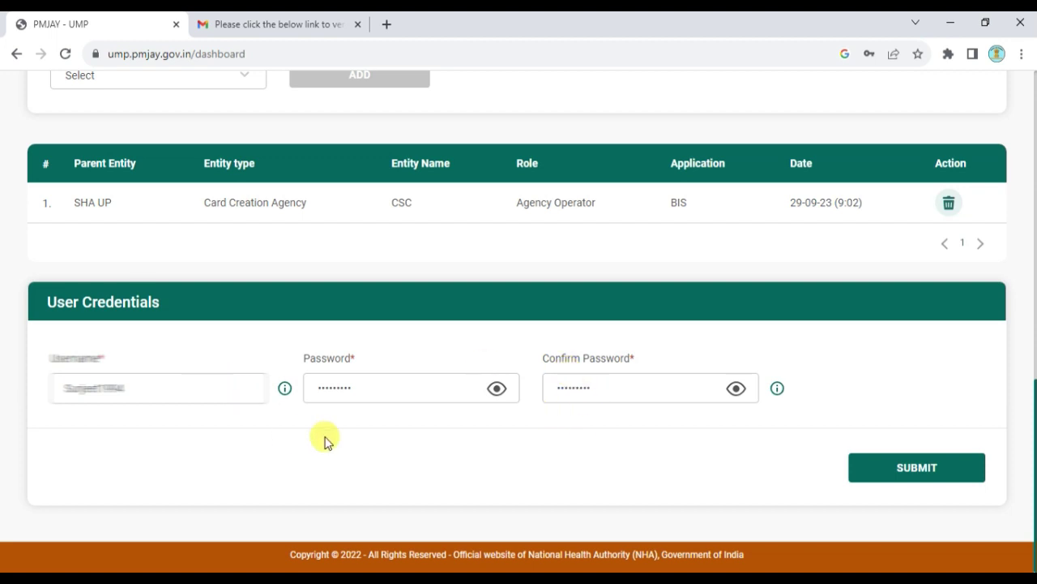
{"action": "left_click", "coordinate": [897, 480]}
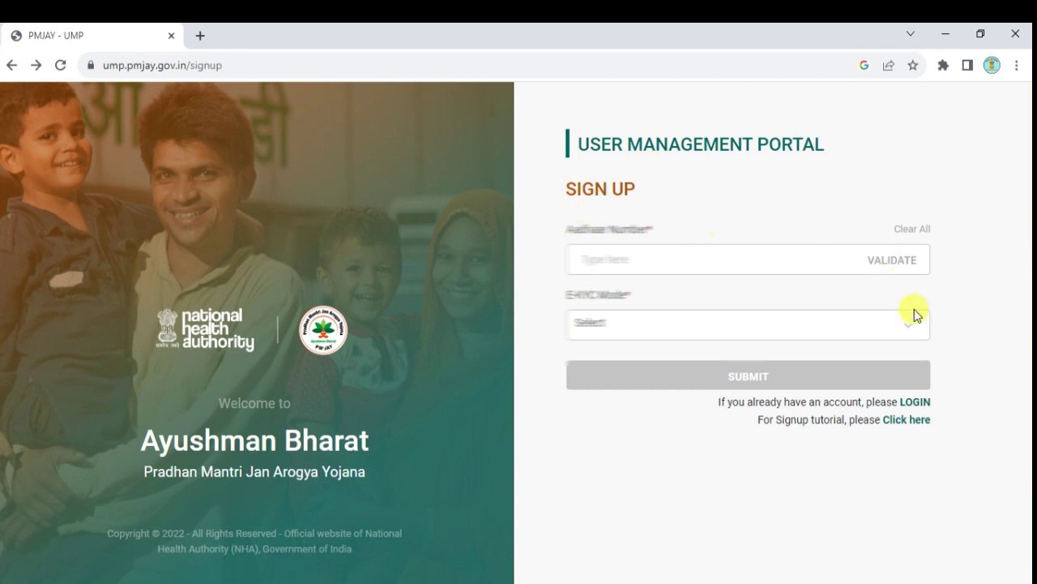
Log in with the registered mobile number via Mobile_OTP, entering the OTP and captcha
{"action": "left_click", "coordinate": [914, 402]}
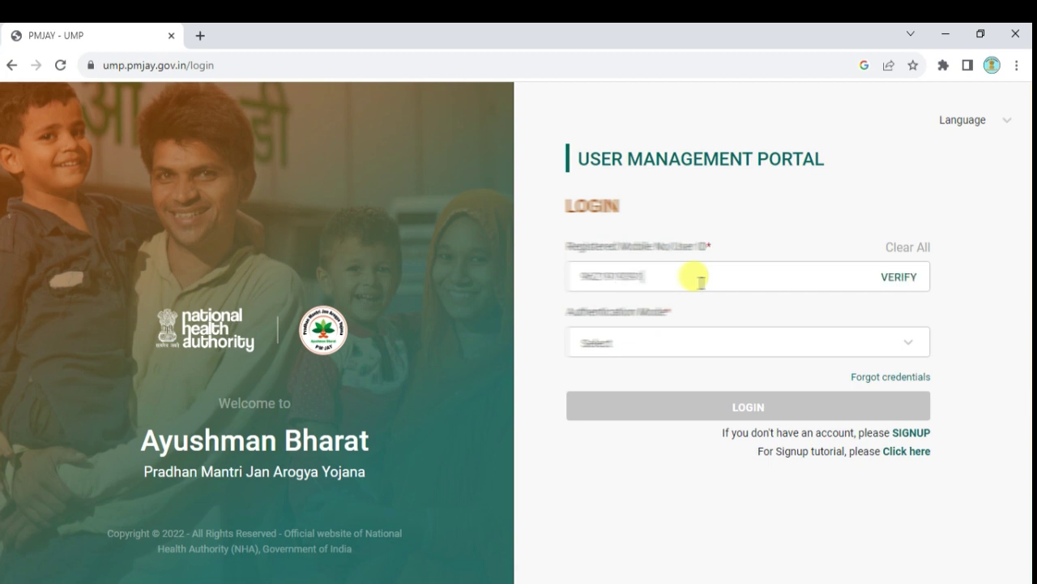
{"action": "left_click", "coordinate": [607, 346]}
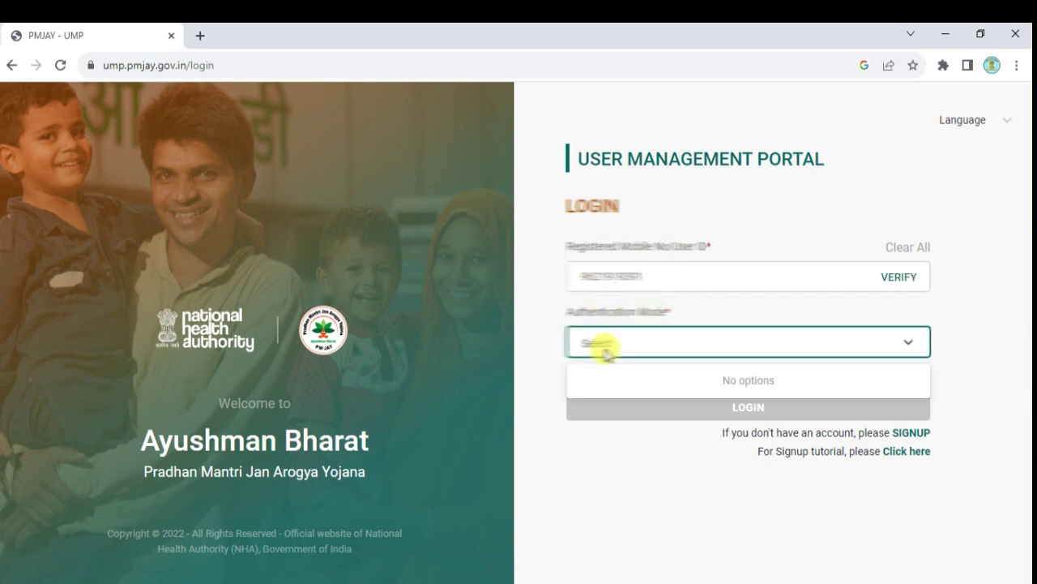
{"action": "left_click", "coordinate": [897, 280]}
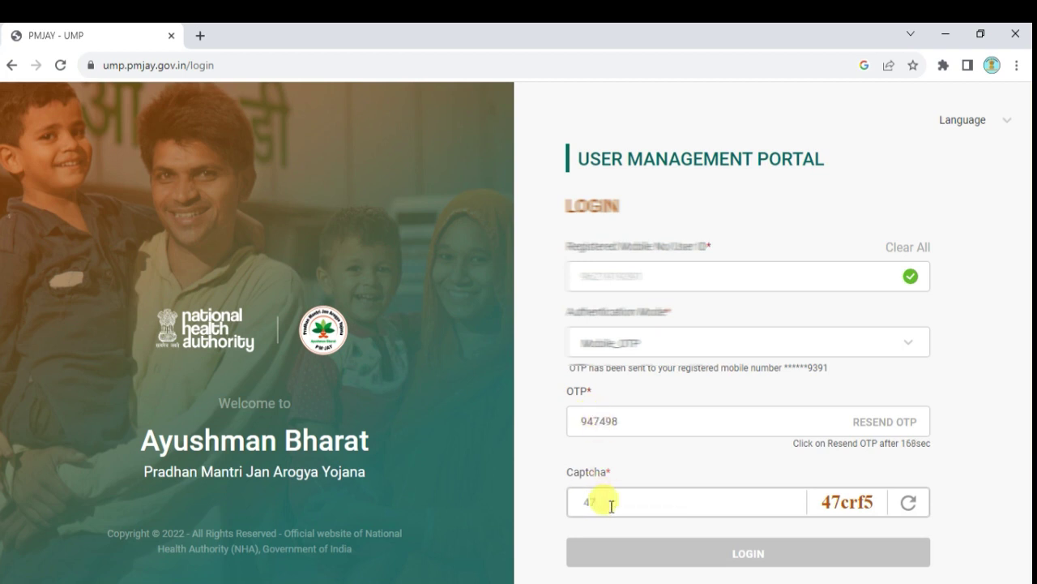
{"action": "left_click", "coordinate": [612, 506]}
{"action": "left_click", "coordinate": [726, 549]}
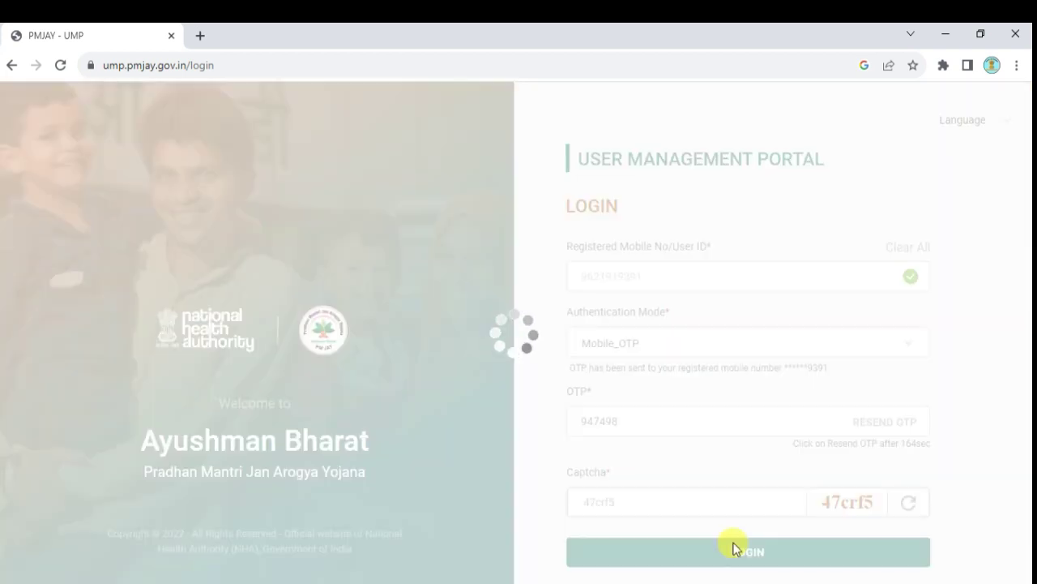